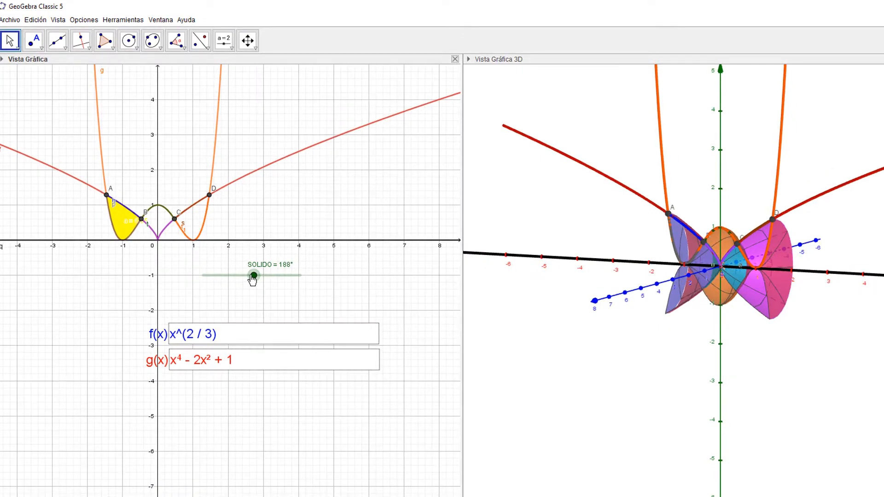
Set the SOLIDO rotation angle to 242° and change f(x) to x^(2/3) + 1 in the finished solid of revolution
drag(251, 278, 245, 276)
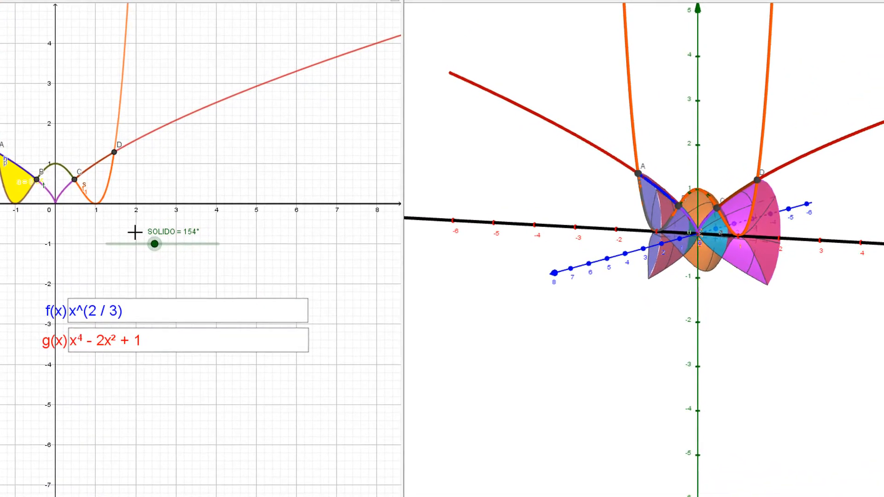
drag(156, 245, 183, 252)
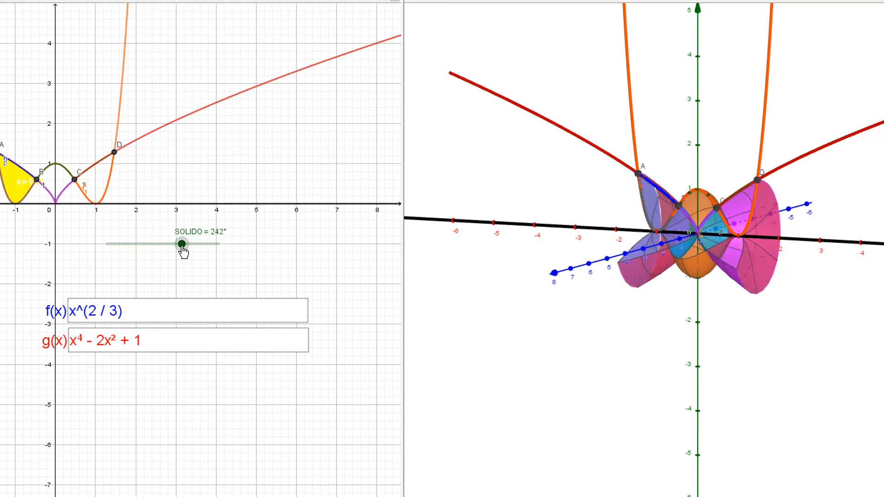
click(182, 318)
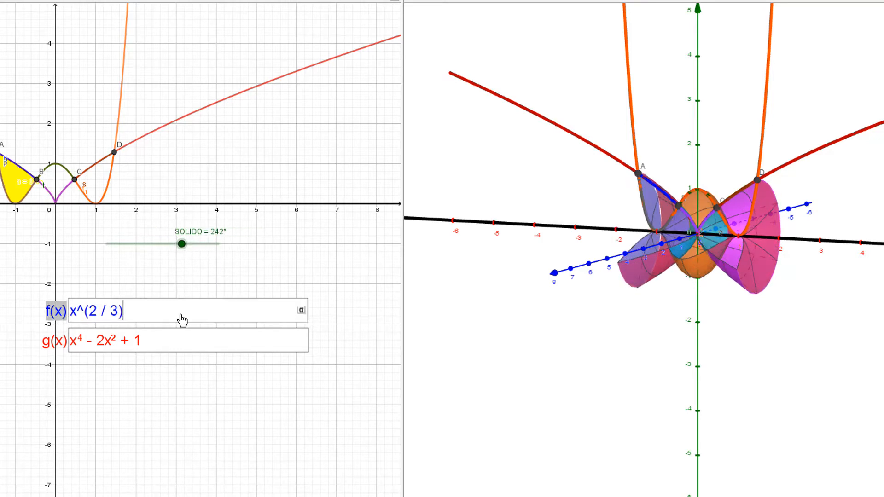
text(+1)
key(Return)
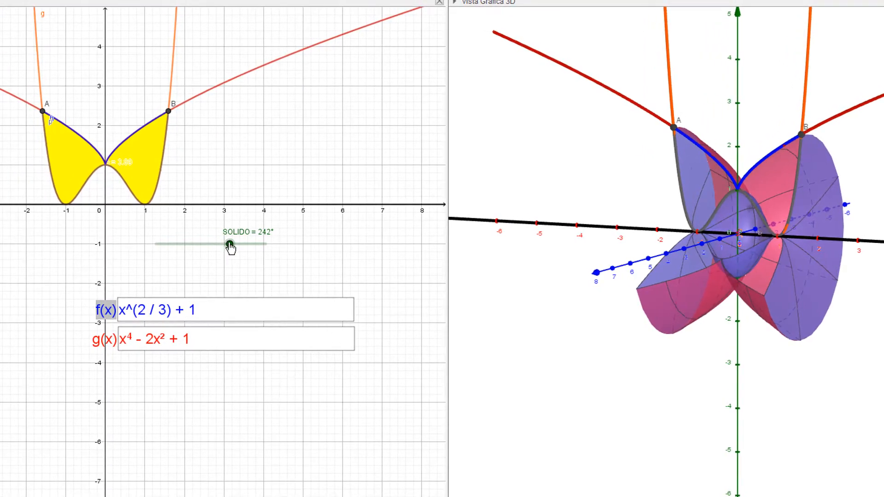
mouse_move(229, 245)
mouse_down()
mouse_move(274, 253)
mouse_move(233, 250)
mouse_up()
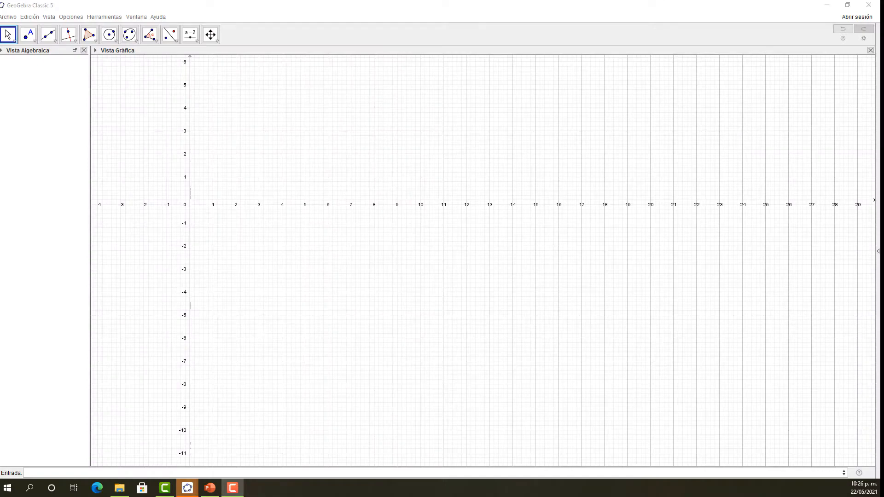
Define the function f(x)=x in the empty construction
click(54, 469)
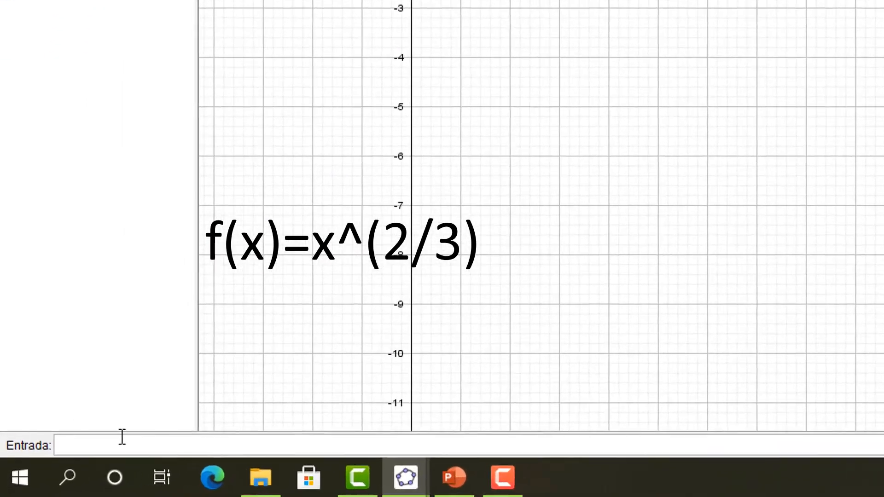
text(f)
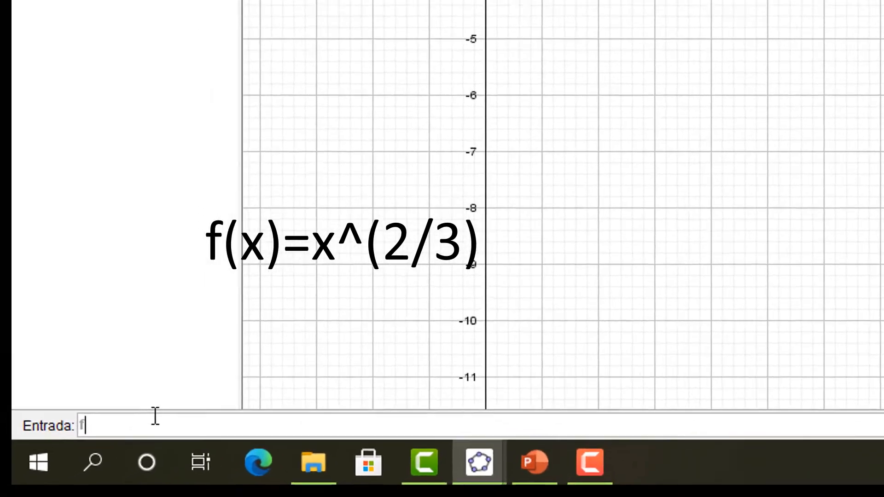
text((x)
text())
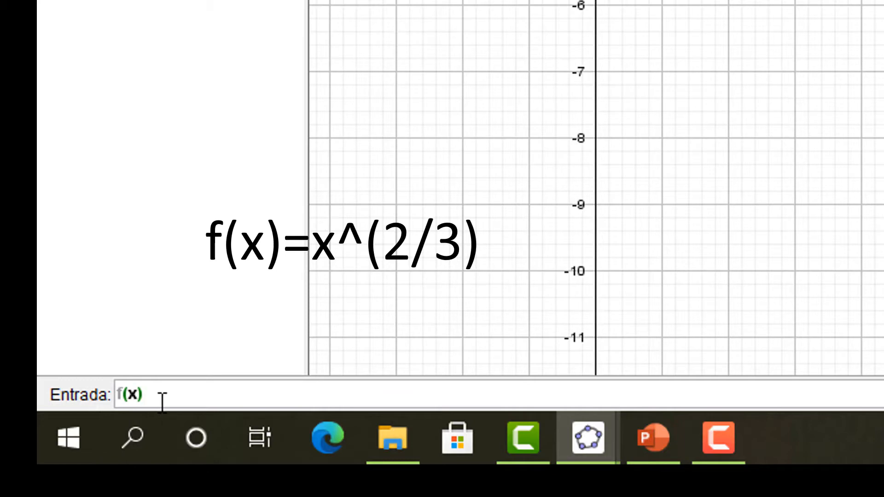
text(=x)
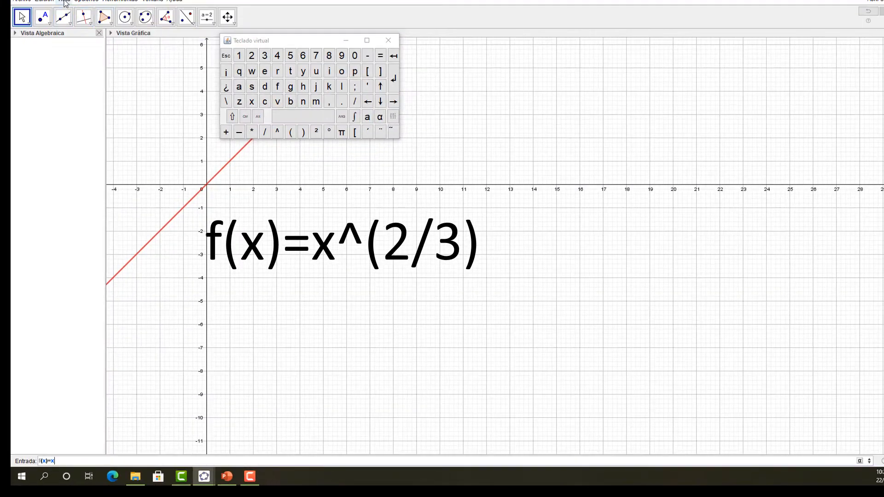
Show the virtual keyboard and redefine f(x) as x^(2/3)
click(65, 1)
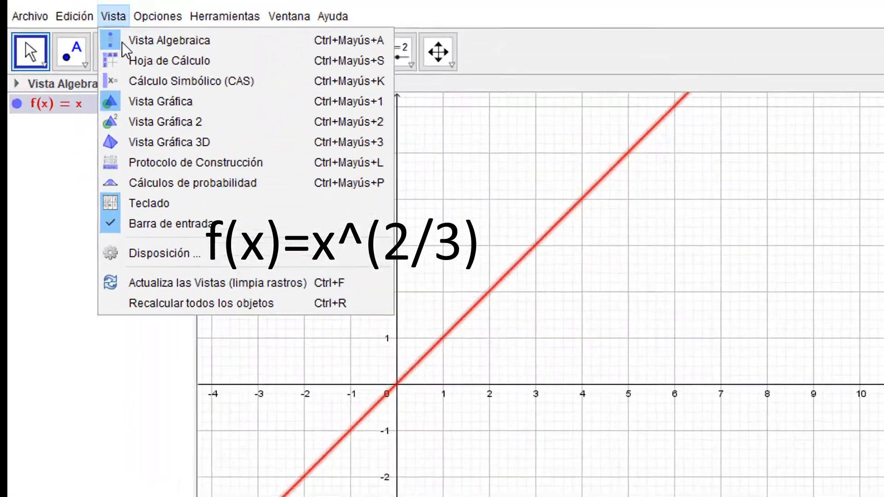
click(90, 93)
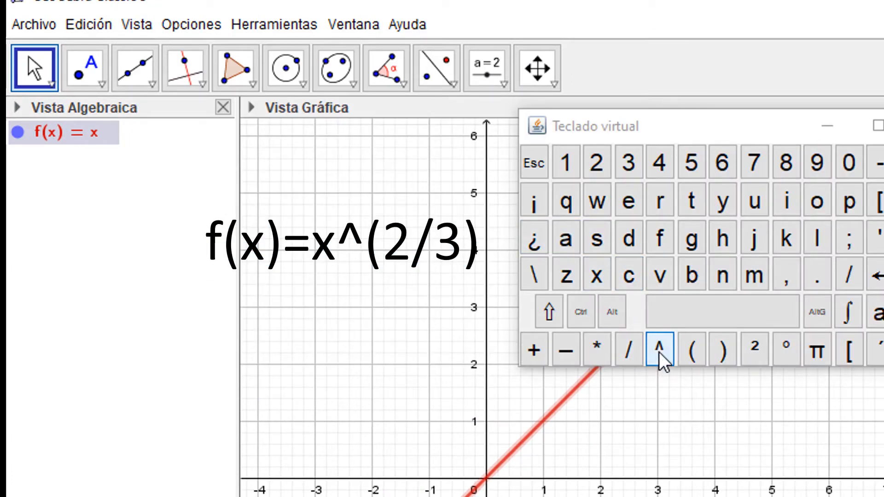
double_click(77, 132)
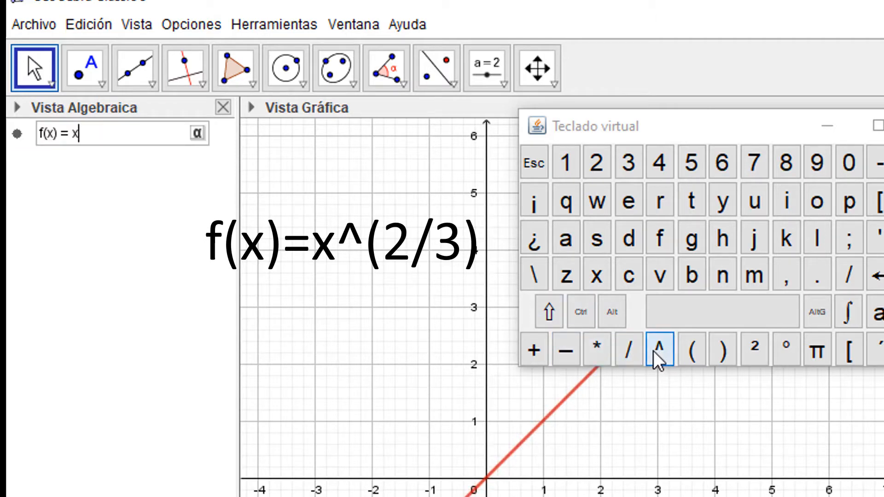
click(659, 350)
text((2/)
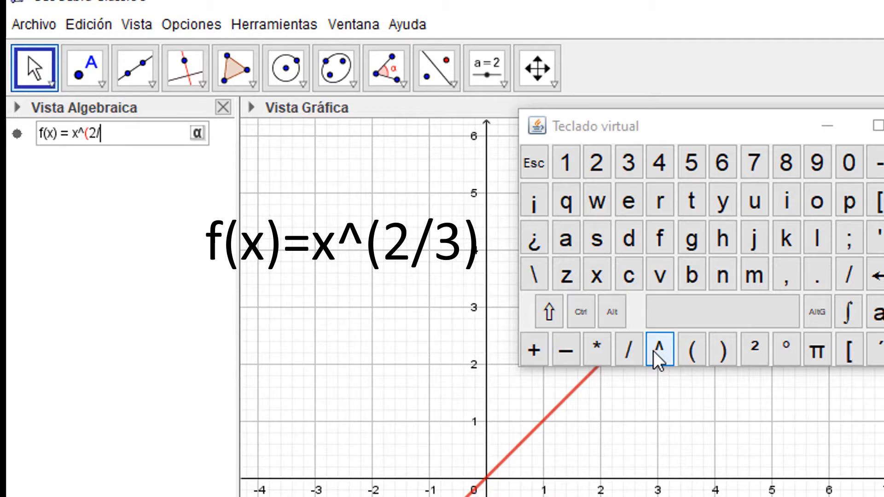
text(3))
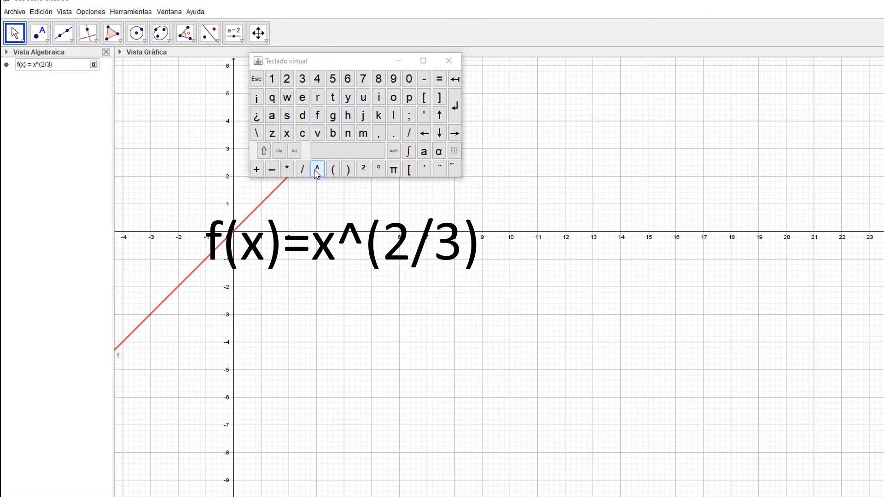
key(Return)
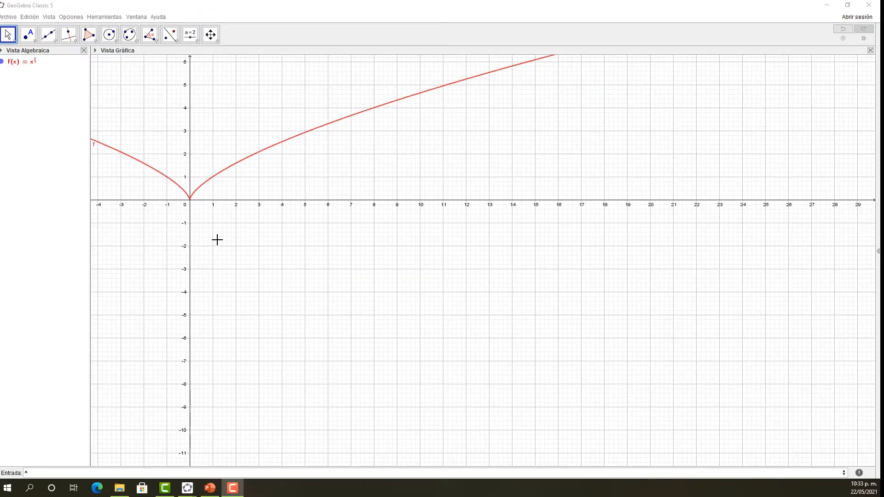
Clear the stray caret from the input and define the second function g(x)=x^4-2x^2+1
click(141, 474)
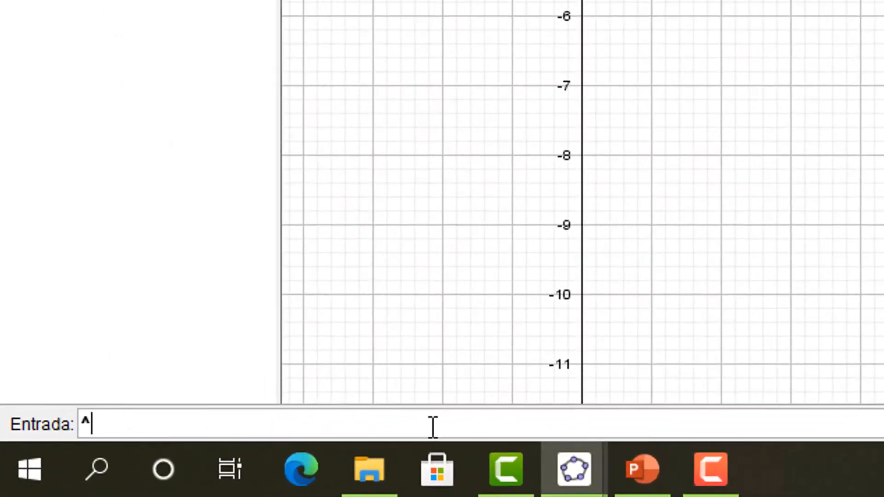
key(BackSpace)
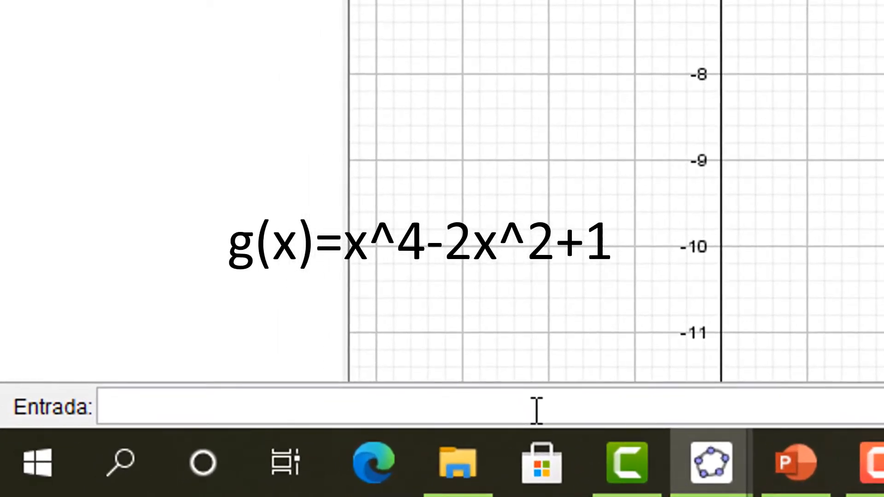
text(g(x))
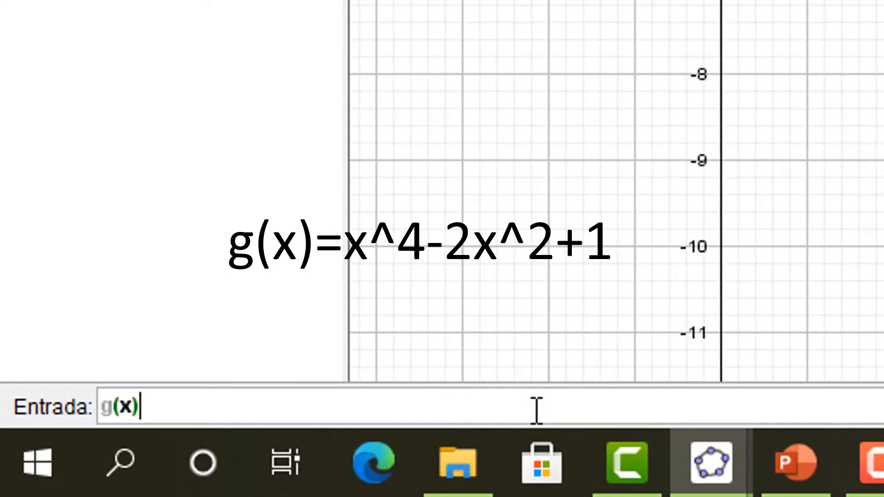
text(=)
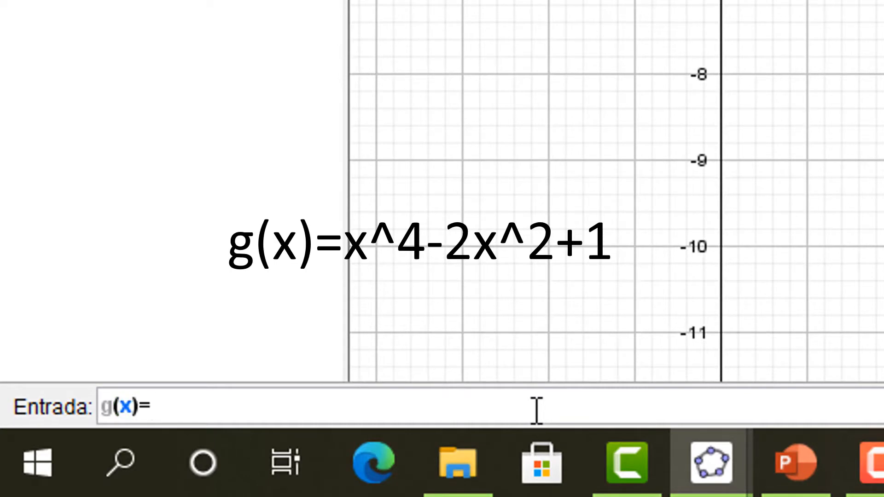
text(x^4)
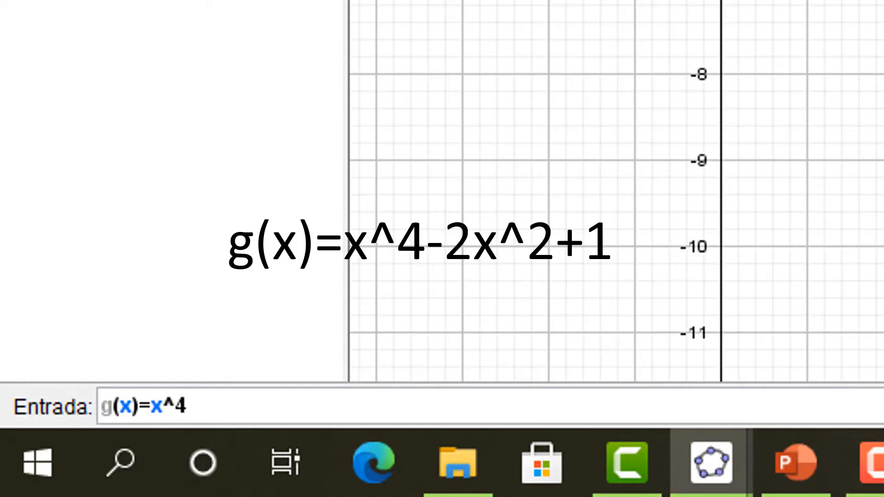
text(-2x^2)
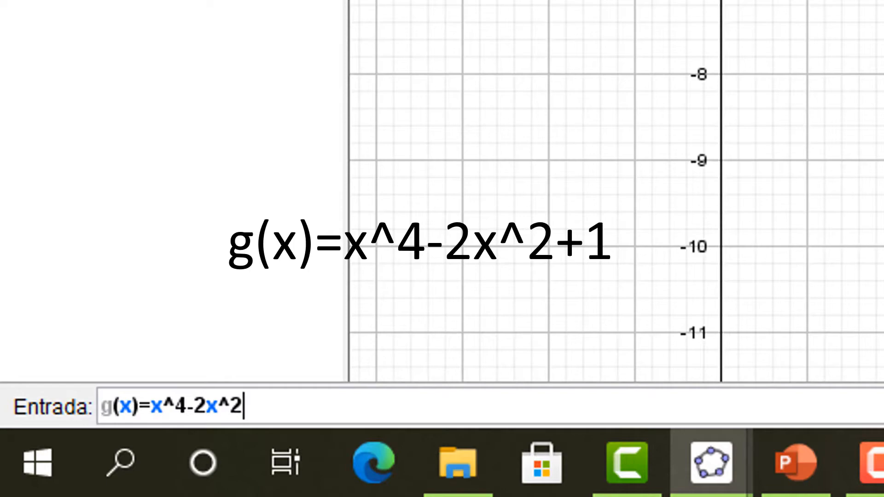
text(+1)
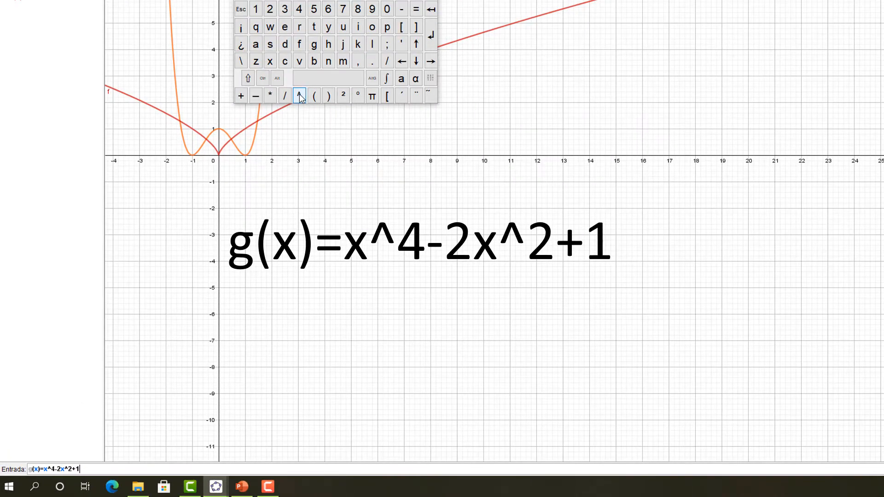
key(Return)
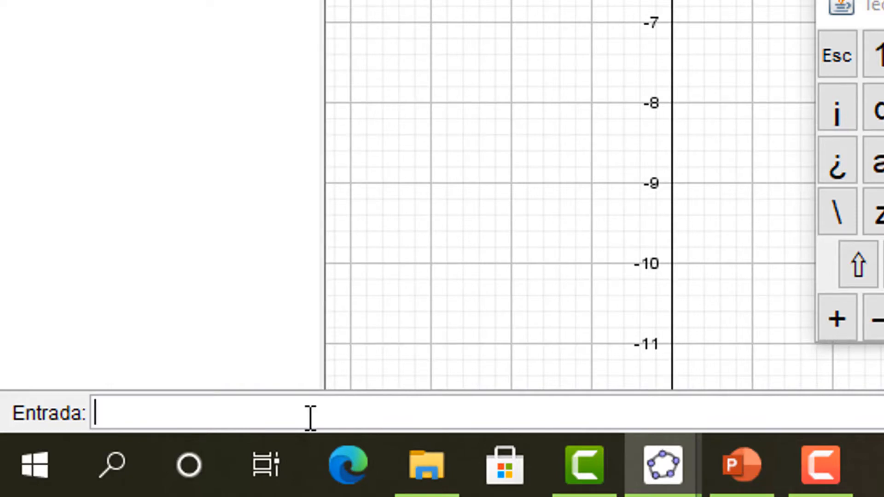
Start an Interseca command of the two-function interval form, with f(x) and g(x) as its functions
text(interseca)
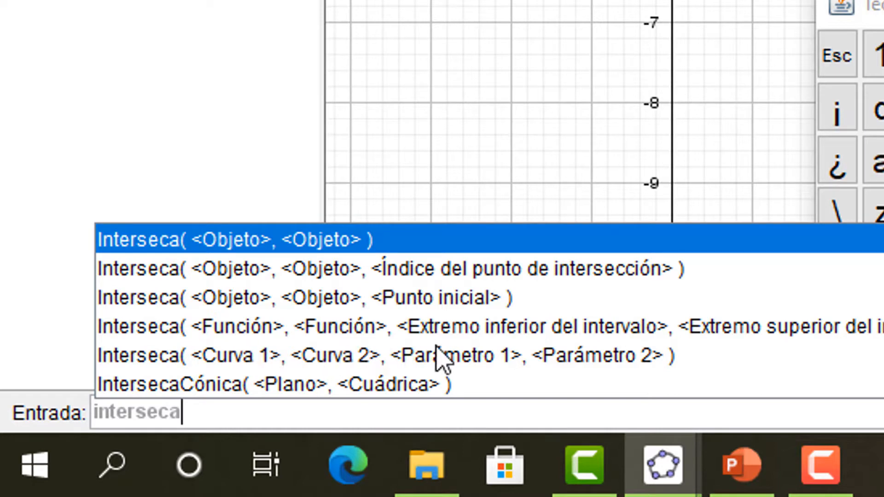
click(583, 332)
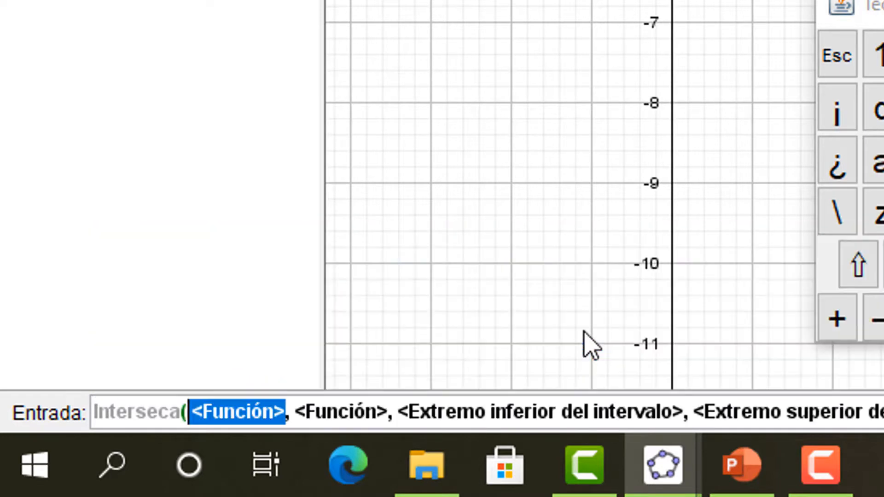
text(f(x))
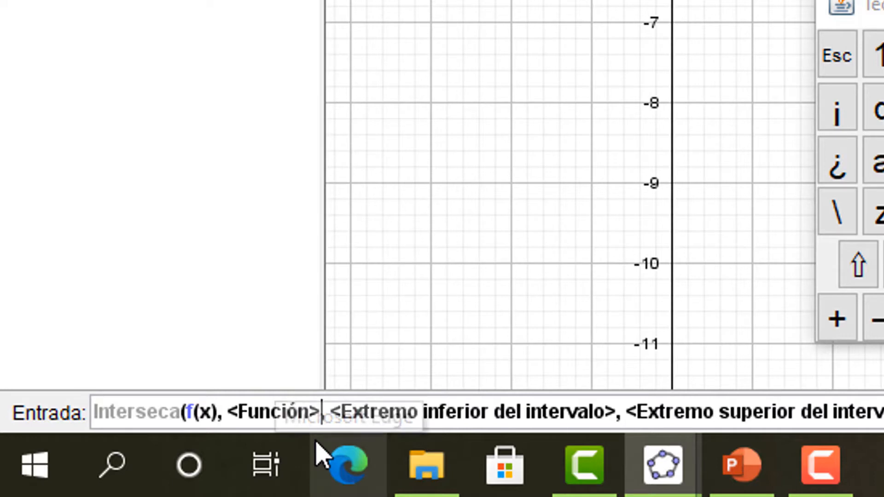
key(BackSpace)
key(BackSpace)
key(BackSpace)
key(BackSpace)
key(BackSpace)
key(BackSpace)
key(BackSpace)
key(BackSpace)
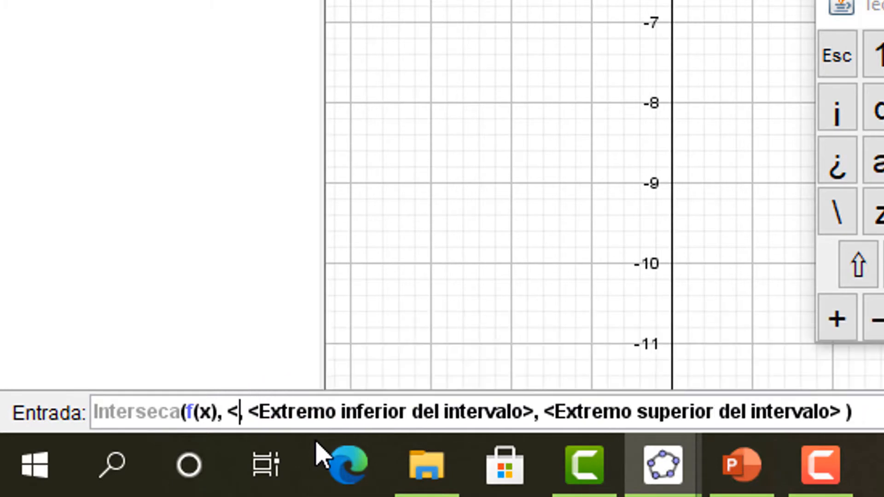
key(BackSpace)
text(g(x))
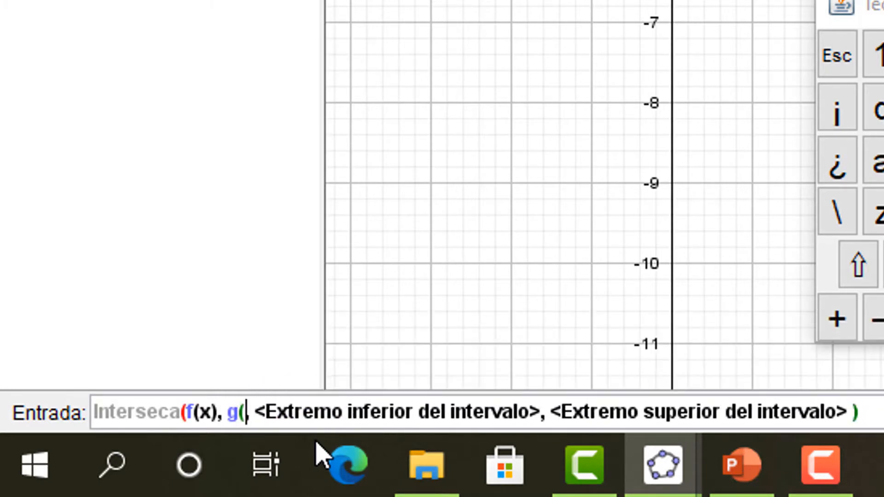
Set the intersection interval from -5 to 5 and create the intersection points of f and g
key(Tab)
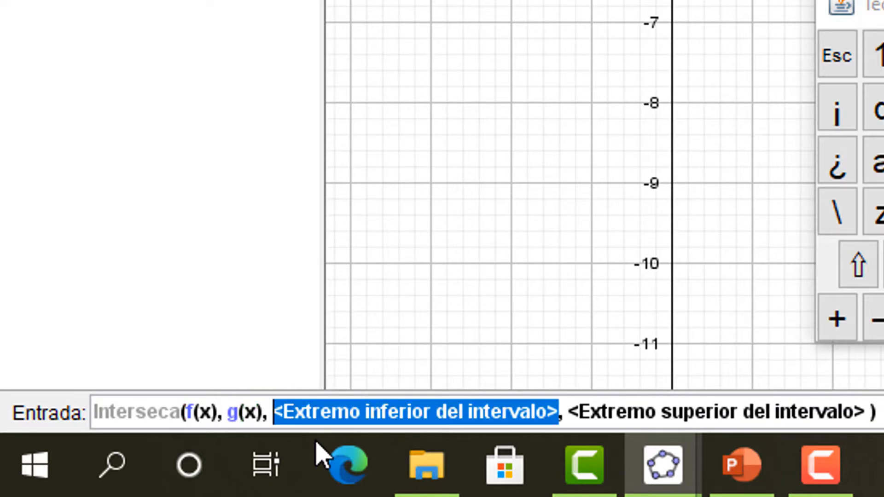
key(BackSpace)
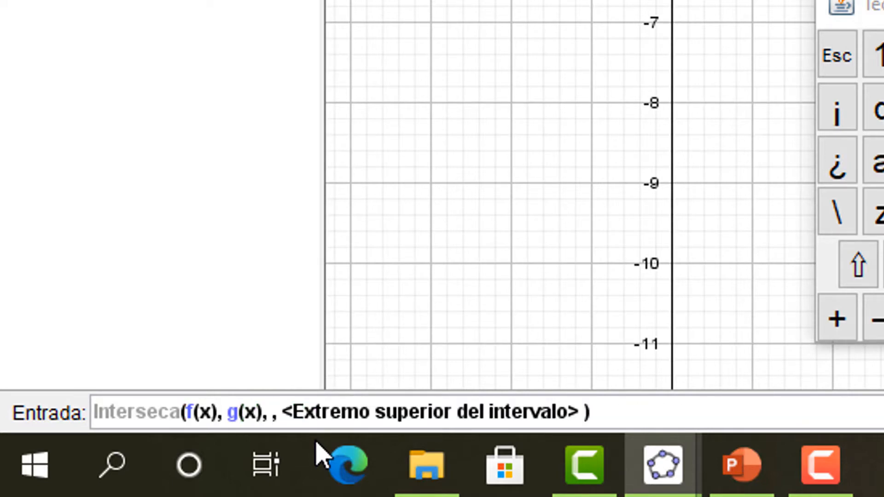
text(-5)
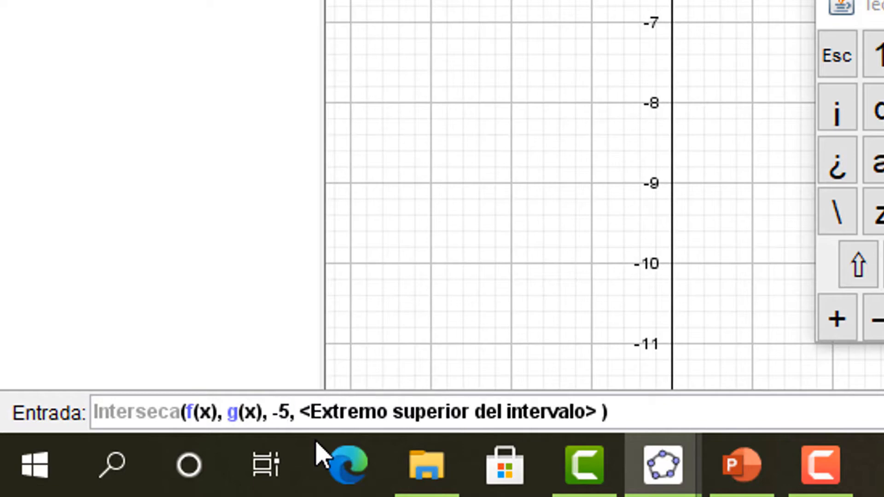
key(Tab)
key(BackSpace)
text(5, 5)
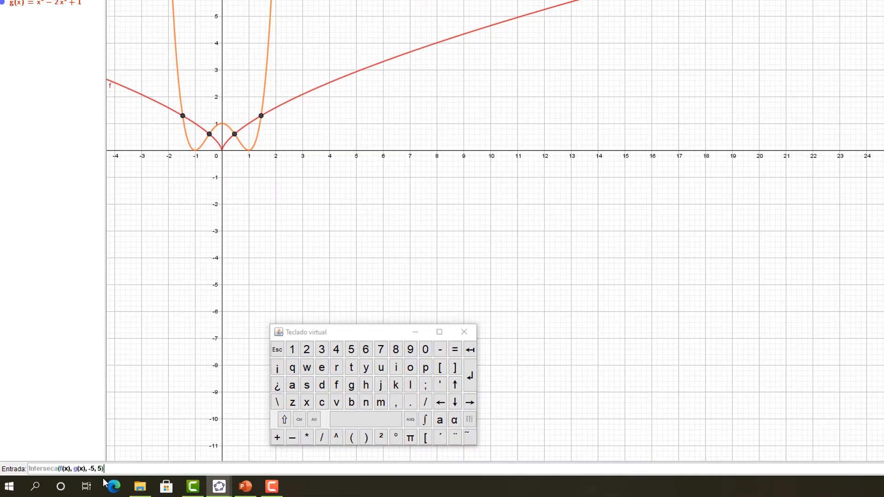
key(Return)
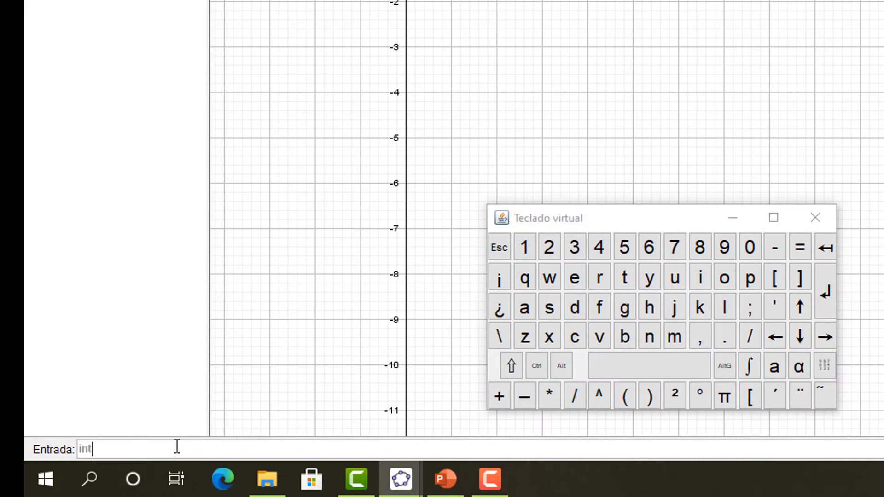
Start an IntegralEntre command of the two-function form without the evaluate option, with f(x) and g(x) as its functions
text(egral)
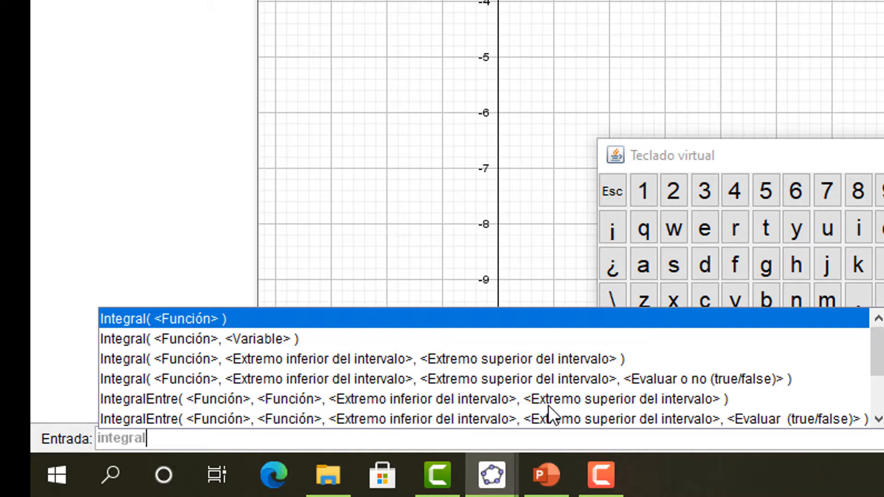
click(450, 401)
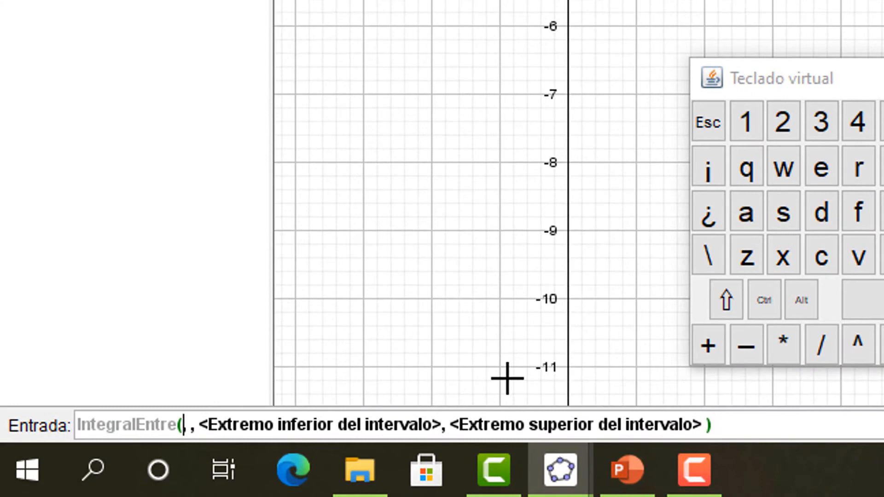
text(f)
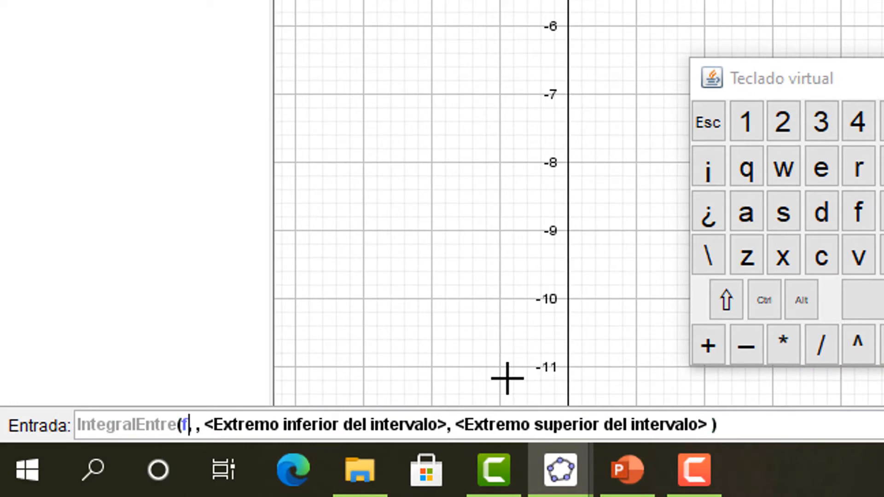
text((x))
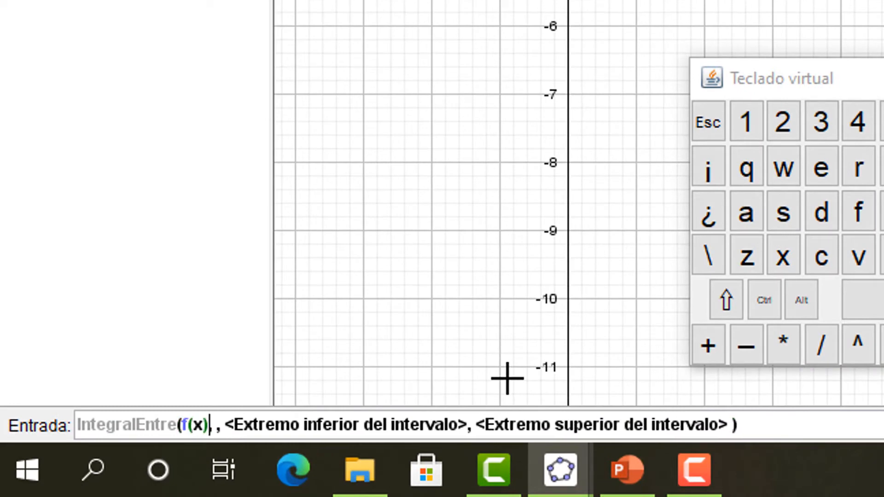
text(,g(x) ,)
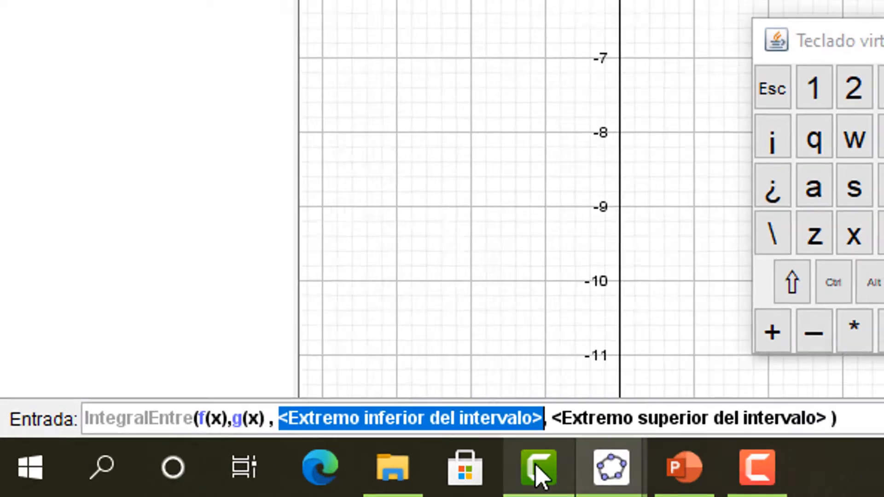
Set the integral's lower limit to x(A) and upper limit to x(B), and create the shaded region between the curves
mouse_move(541, 476)
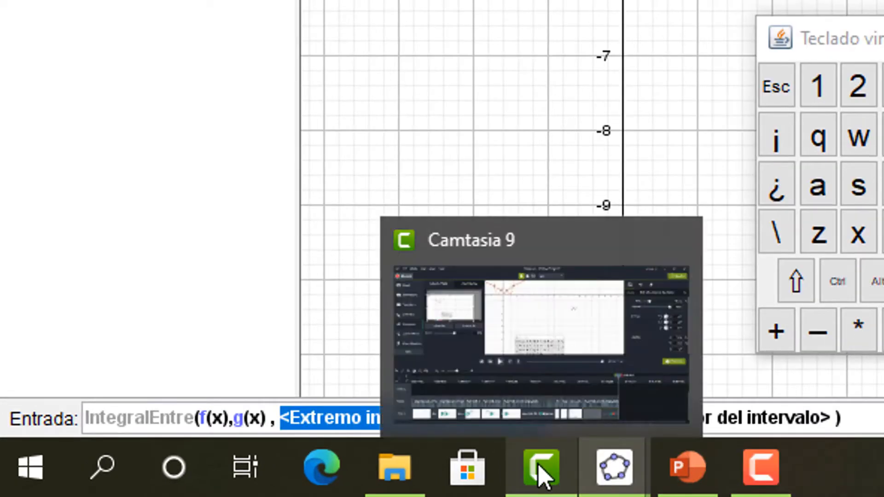
key(BackSpace)
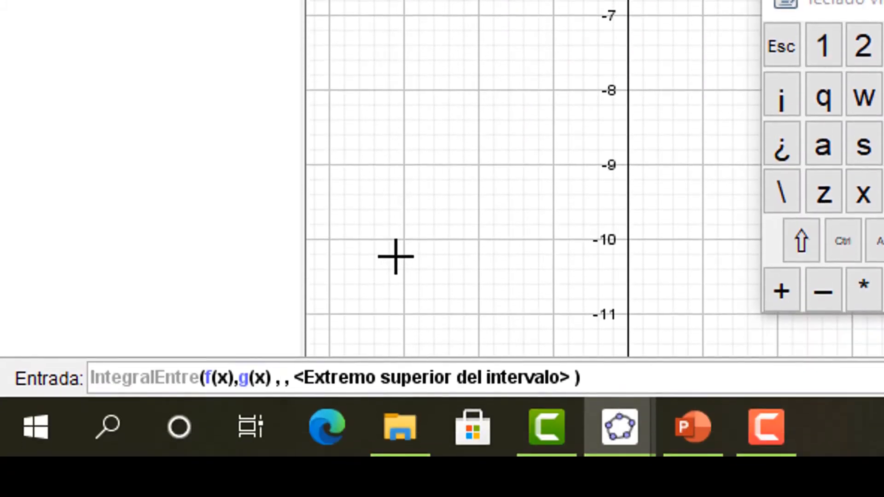
text(x)
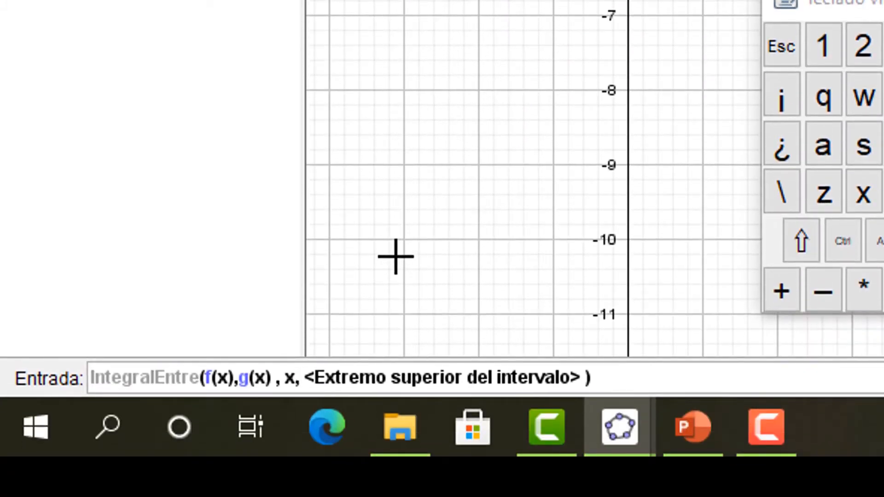
text((A)
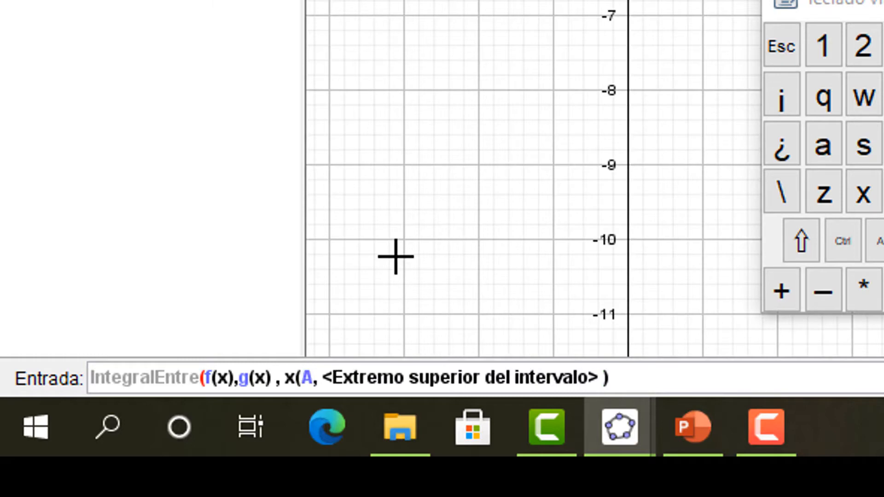
text())
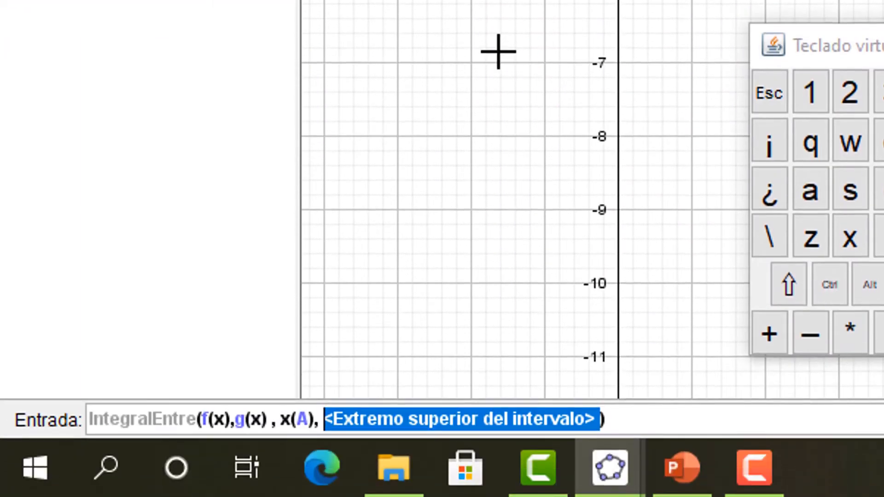
key(BackSpace)
text(x()
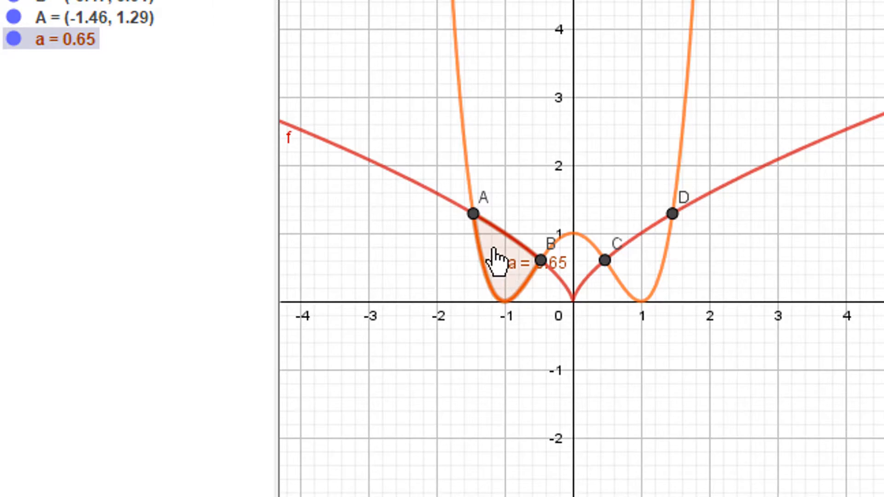
Colour the shaded region between A and B yellow (#FFFF00) with 100 opacity and close its properties
right_click(498, 254)
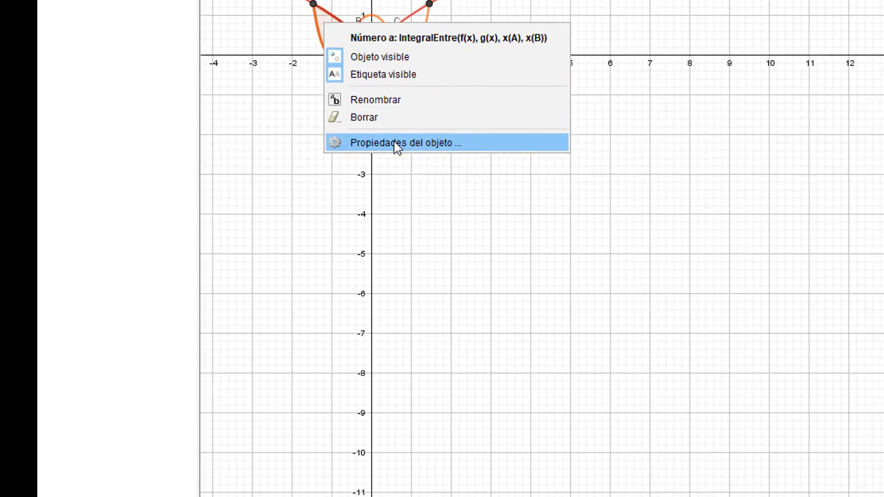
click(538, 350)
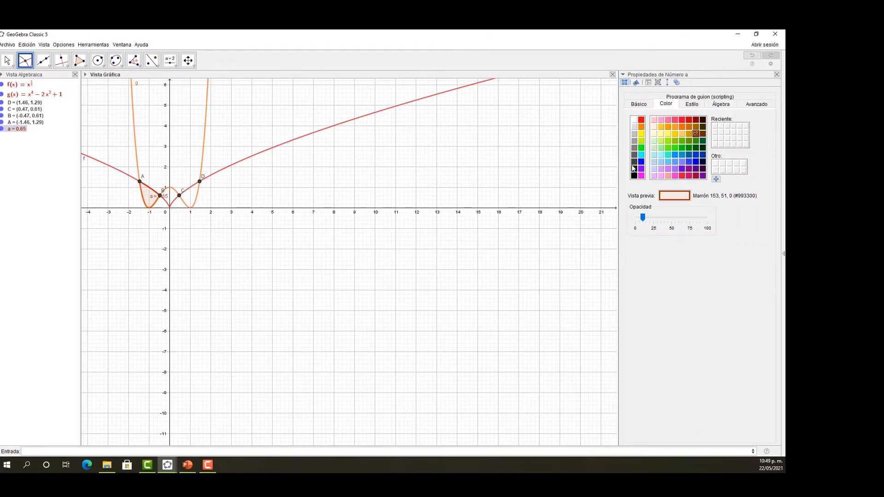
click(640, 134)
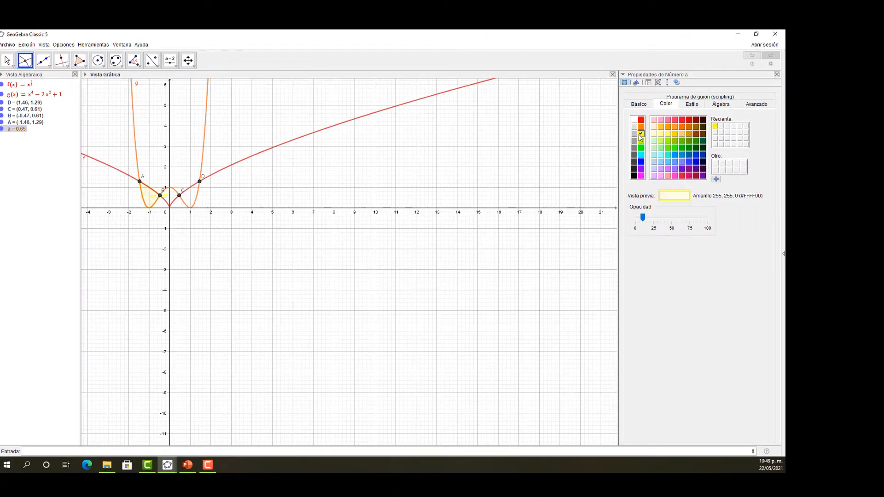
click(643, 218)
drag(643, 218, 718, 223)
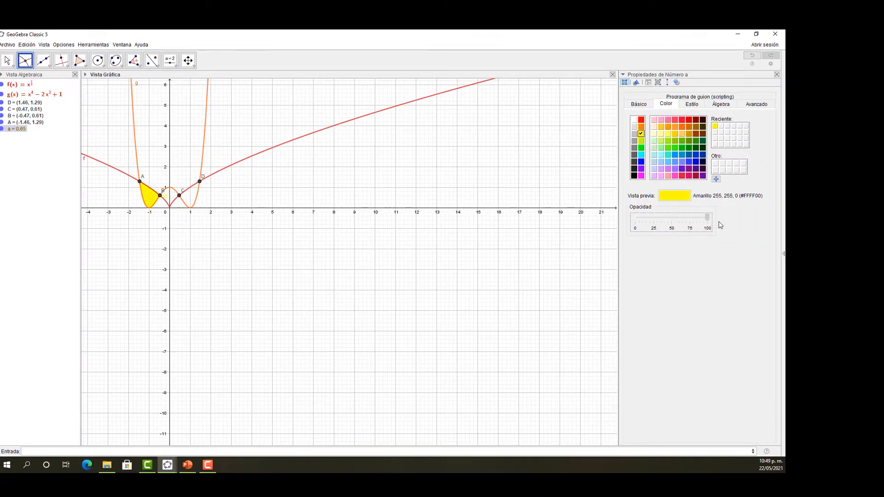
click(739, 81)
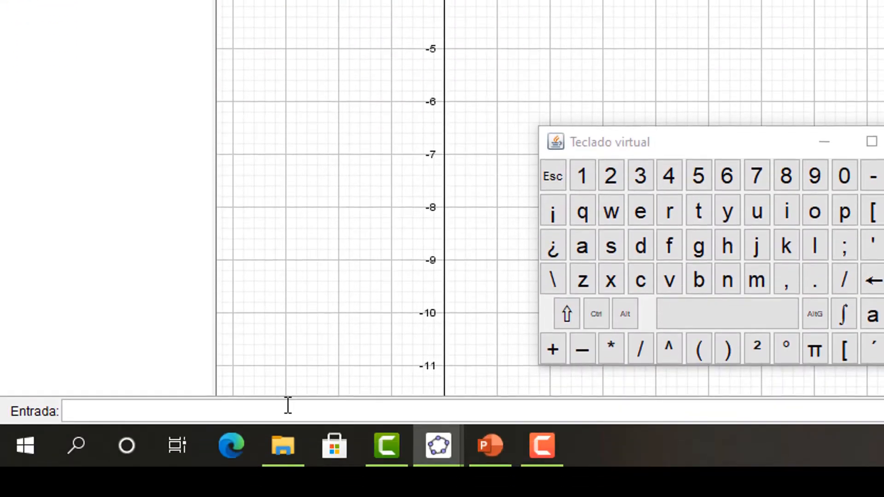
Start a Función command of the form with initial and final values, with f(x) as its function
text(uncion)
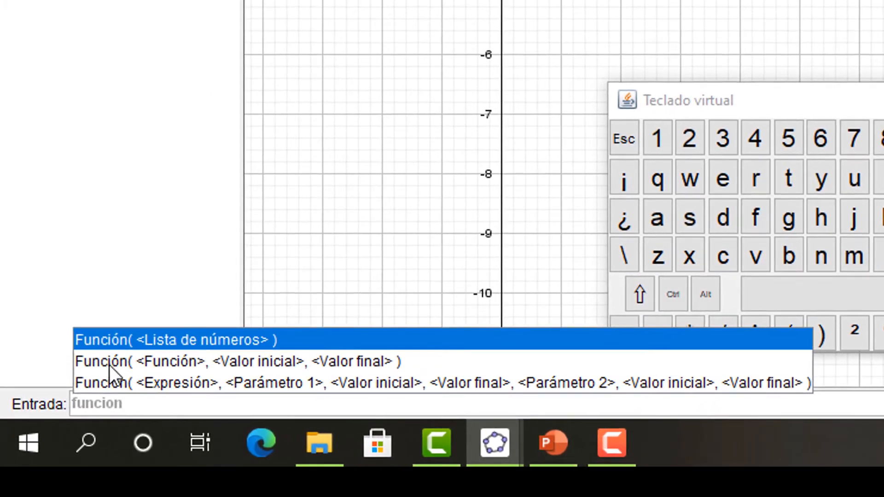
click(209, 367)
click(209, 368)
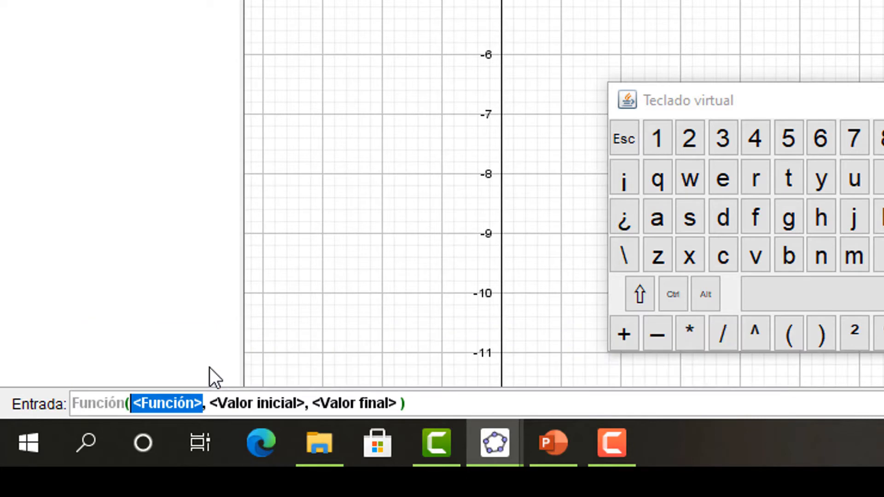
text(f)
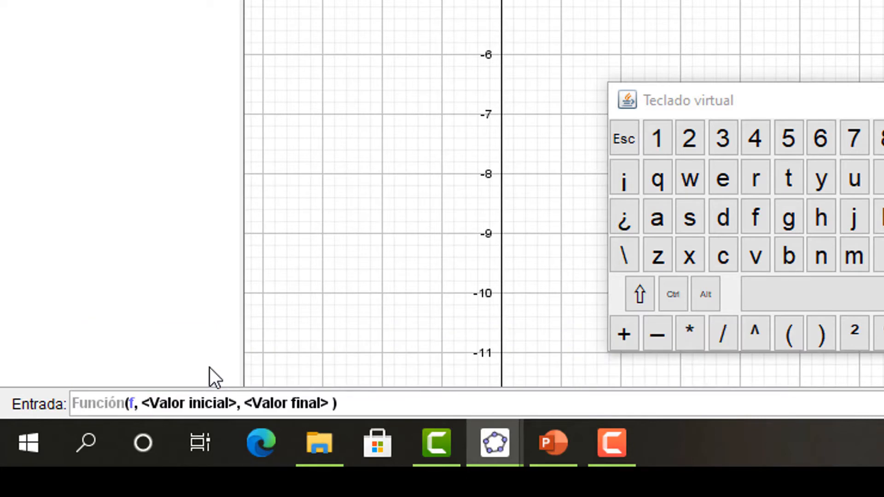
text((x))
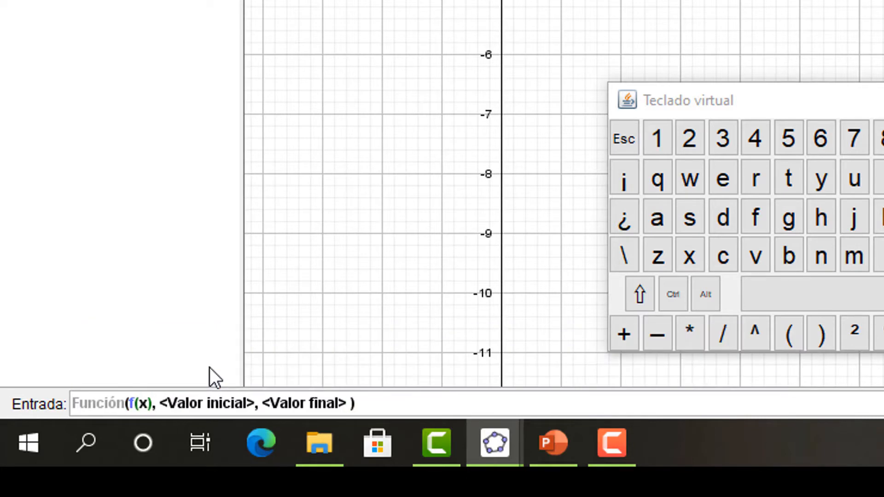
Restrict f(x) to the interval from x(A) to x(B), create the function, and widen the algebra view to fit its definition
key(Tab)
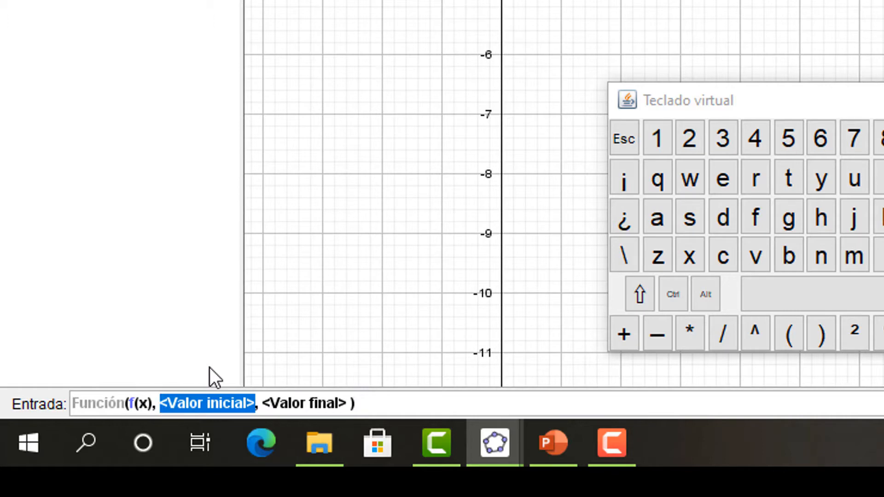
text(x(A))
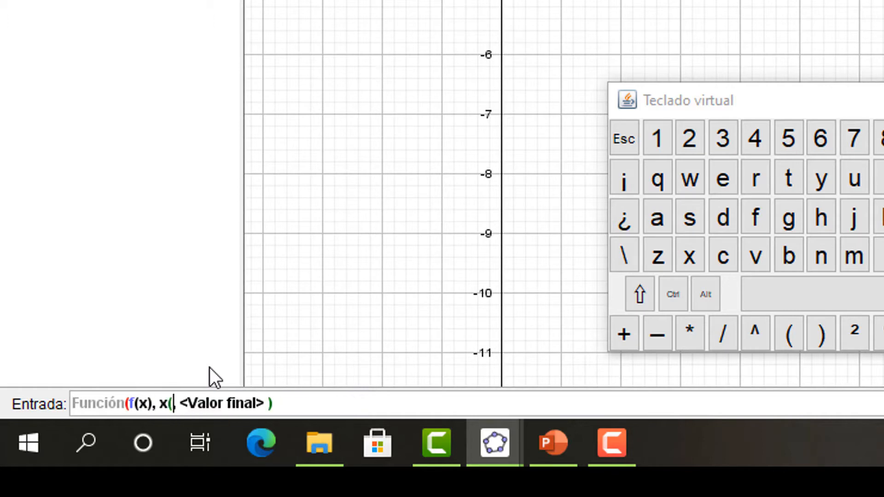
key(Tab)
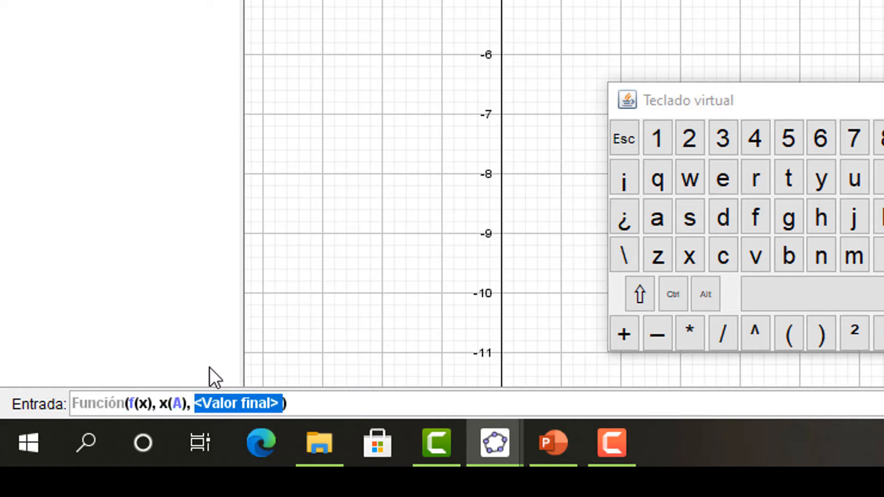
key(BackSpace)
text(x()
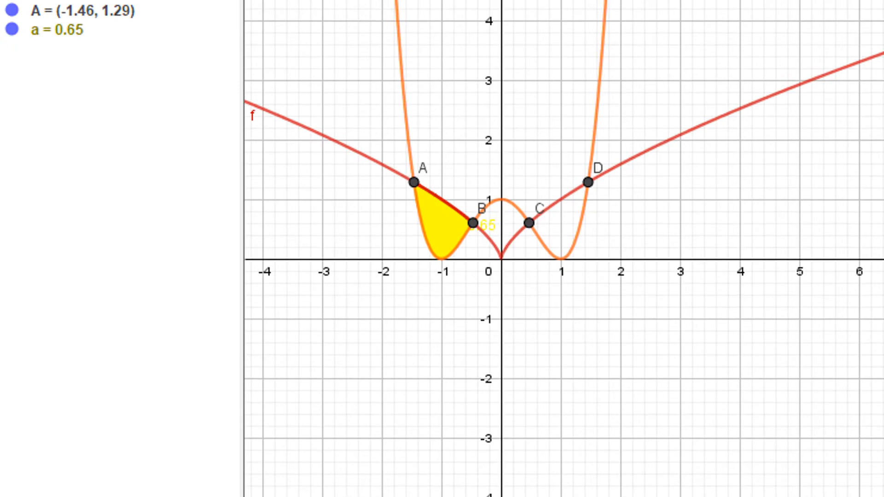
key(Return)
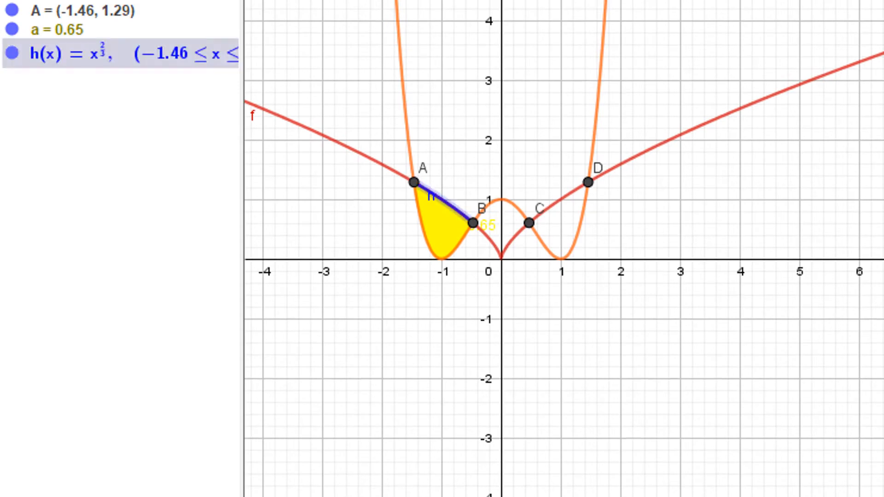
drag(241, 51, 286, 51)
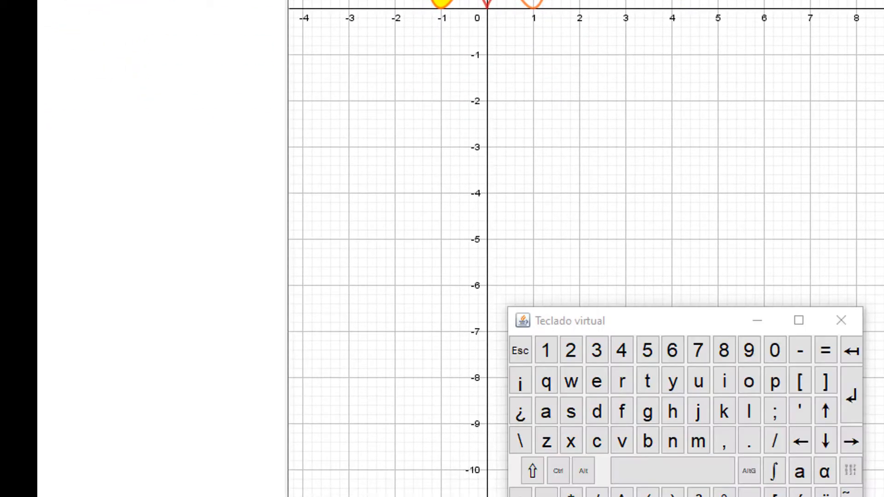
Start another Función command of the initial and final value form, with g(x) as its function
text(fu)
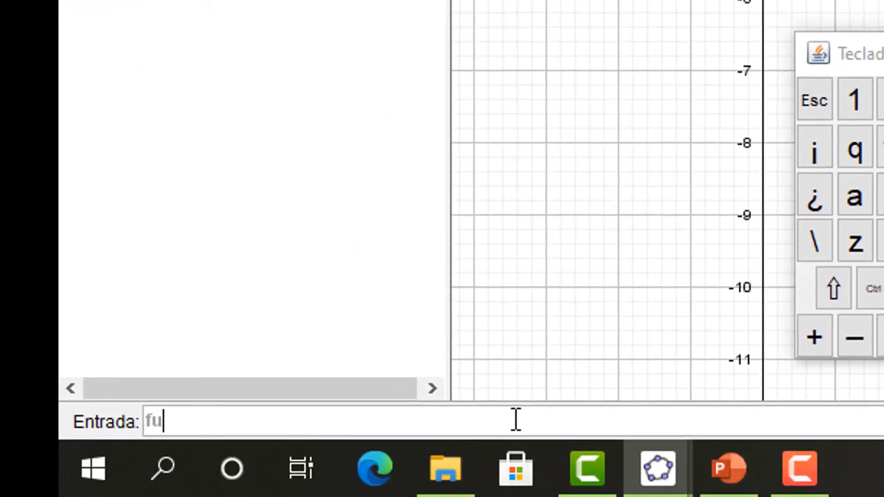
text(ncion)
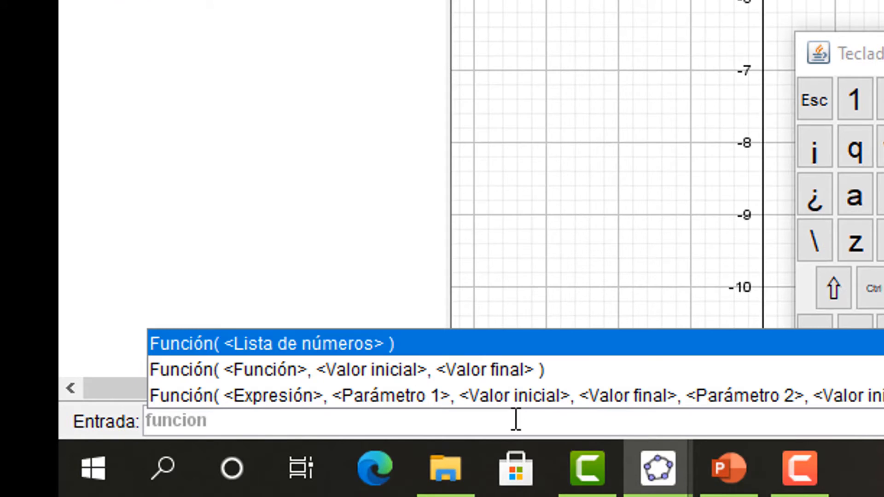
click(291, 374)
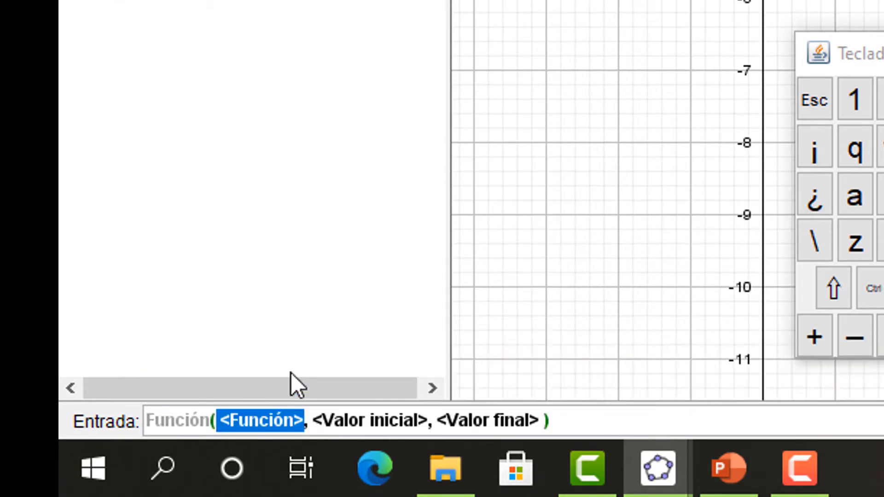
key(BackSpace)
text(g(x))
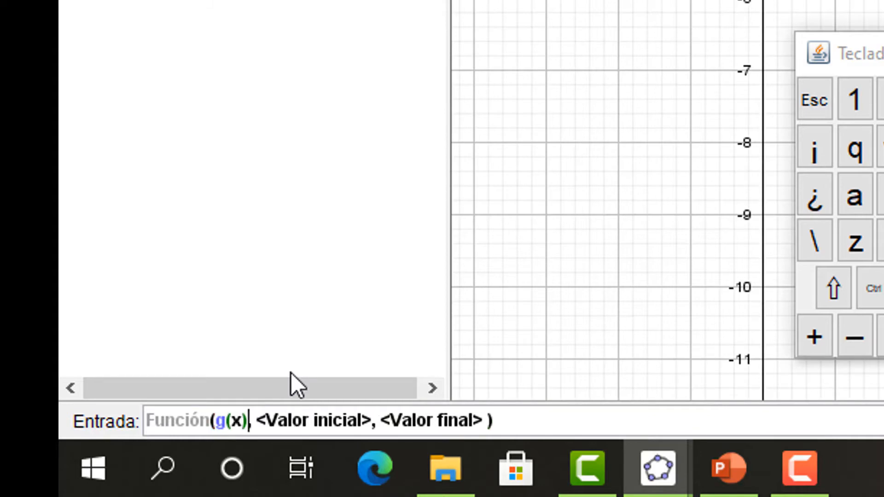
Set the initial value to x(A) and the final value to x(B), and create the restricted function of g(x)
key(Tab)
key(BackSpace)
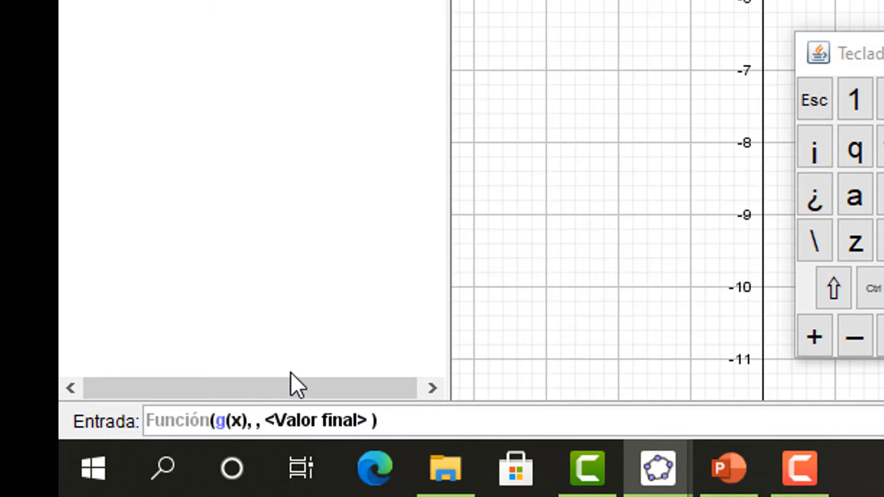
text(x(A))
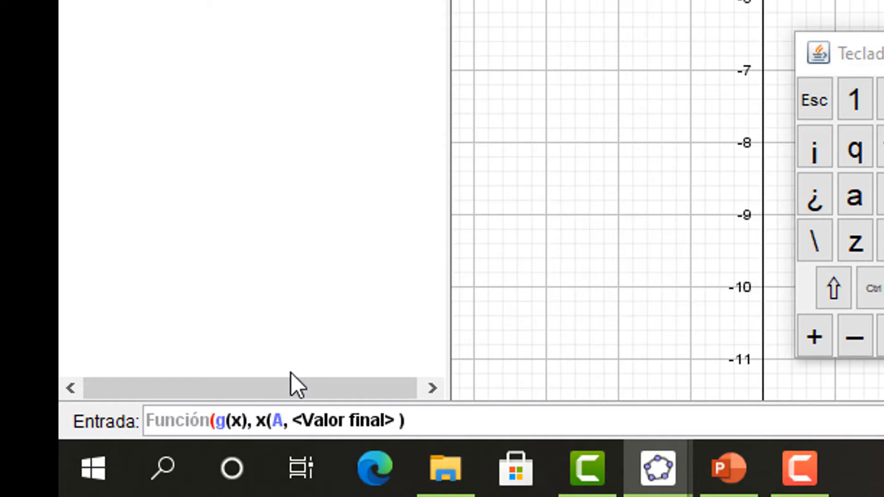
key(Tab)
key(BackSpace)
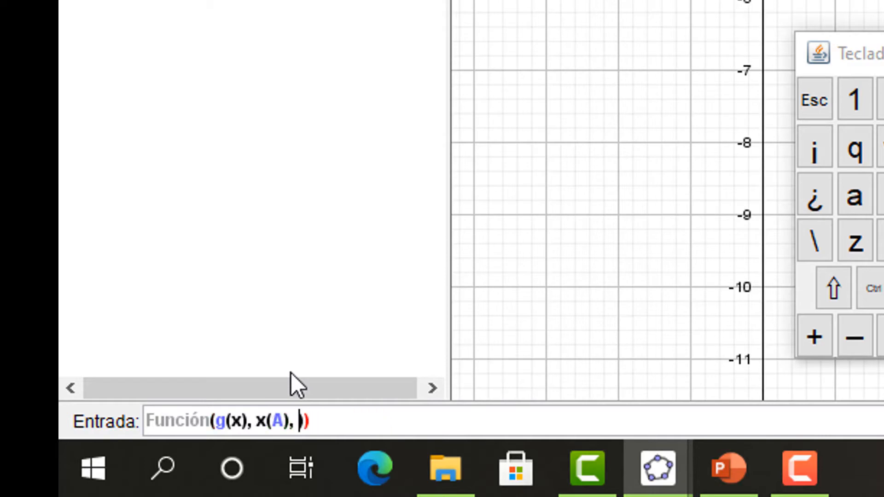
text(x(B)
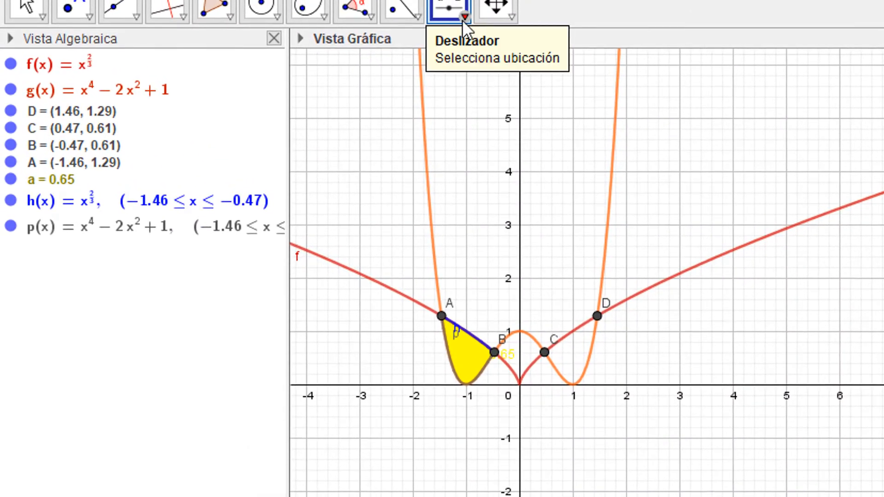
Create an angle slider named SOLIDO ranging from 0° to 360° in 1° increments, placed below the x-axis
click(464, 17)
click(461, 51)
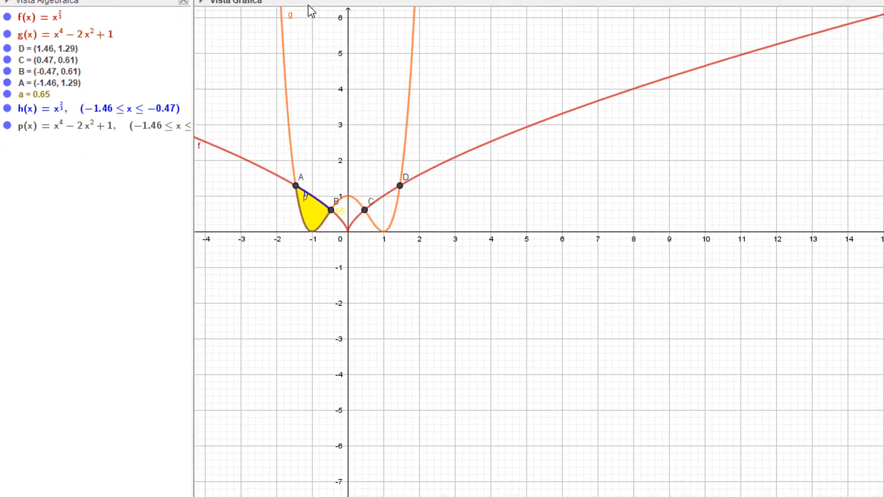
click(460, 277)
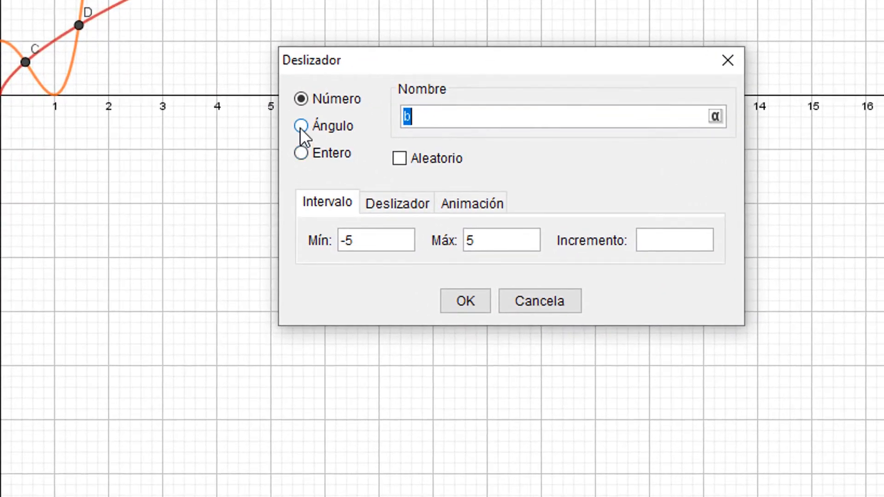
click(300, 127)
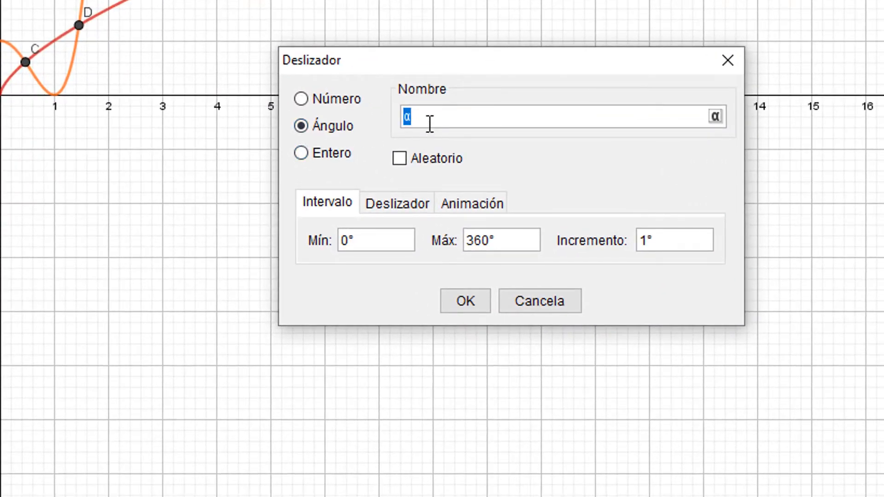
key(BackSpace)
text(SOLIDO)
click(468, 302)
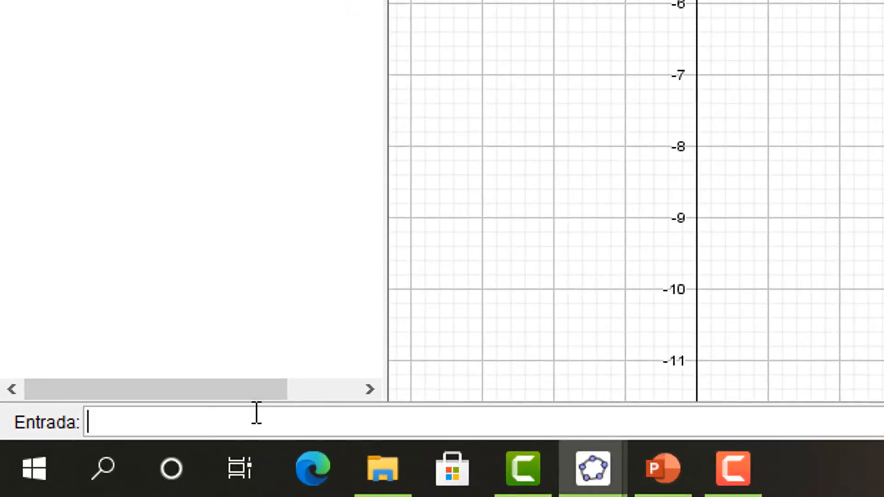
Add the line y=0 as the rotation axis and show the 3D graphics view beside the 2D one
text(y=0)
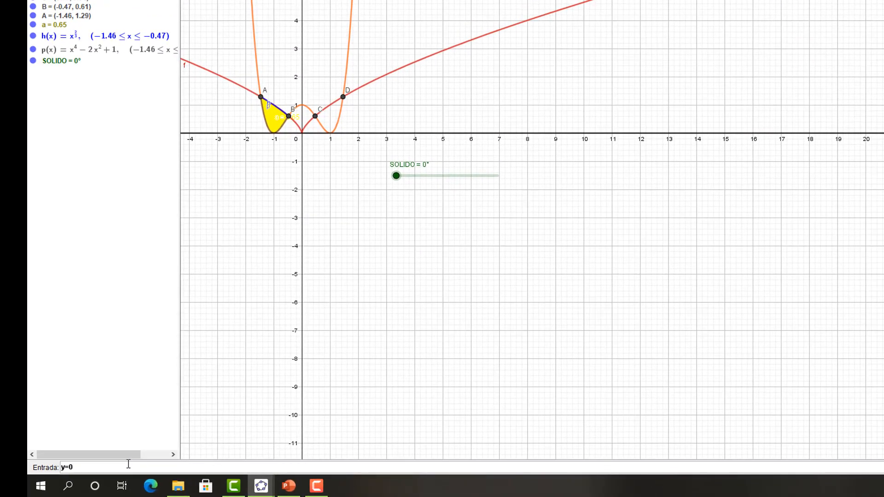
key(Return)
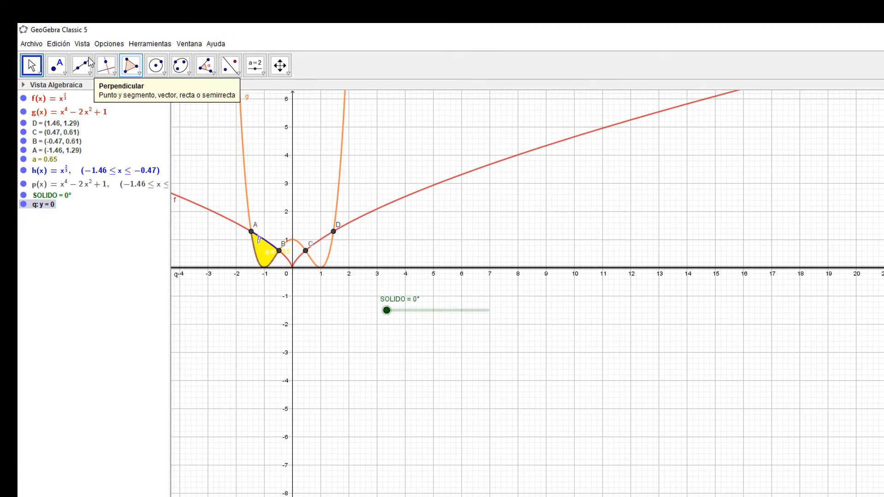
click(82, 43)
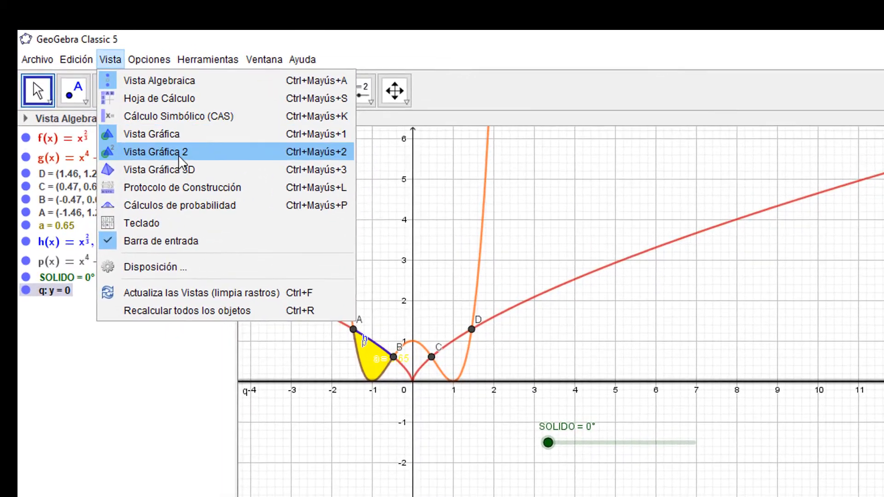
click(131, 137)
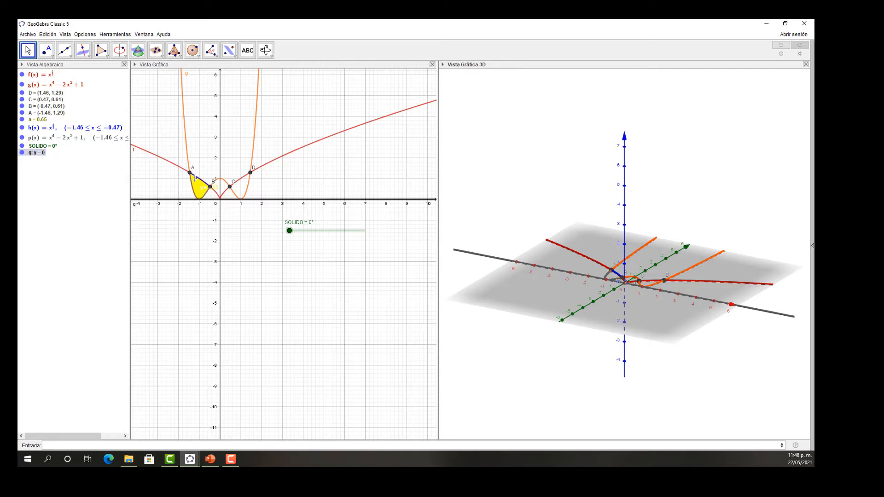
Make the y-axis vertical in the 3D graphics view and hide its plane
right_click(732, 125)
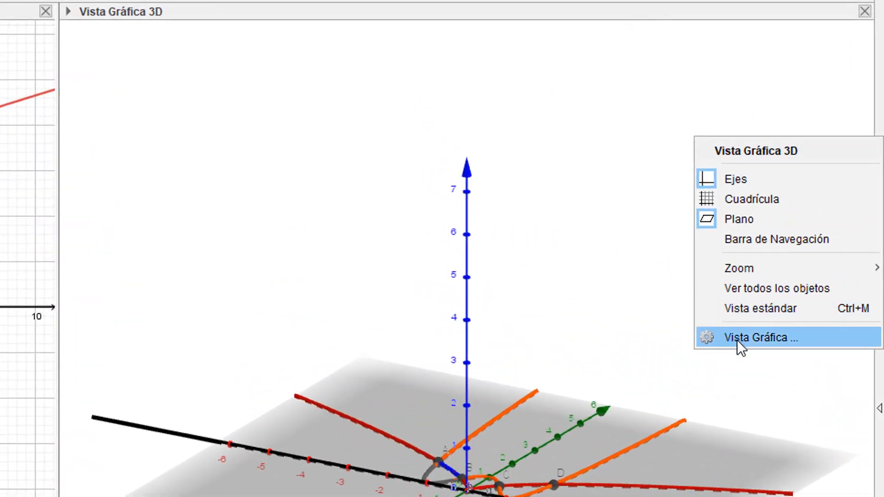
click(736, 339)
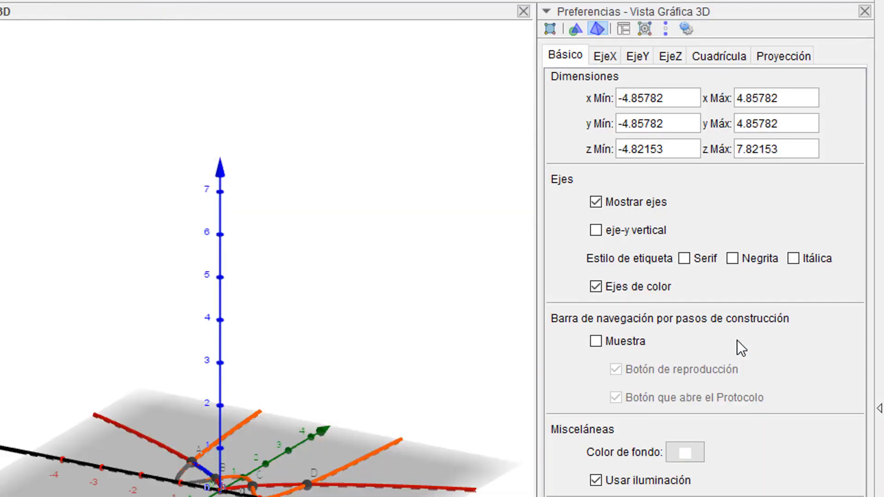
click(628, 234)
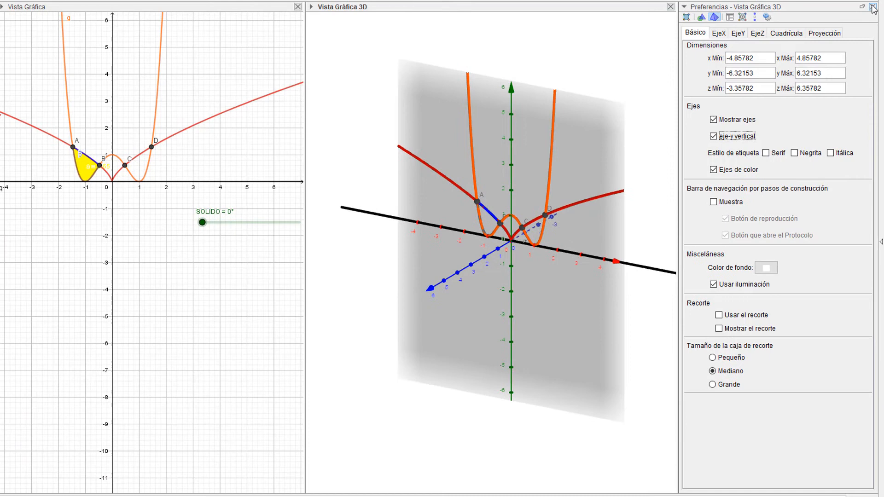
click(872, 7)
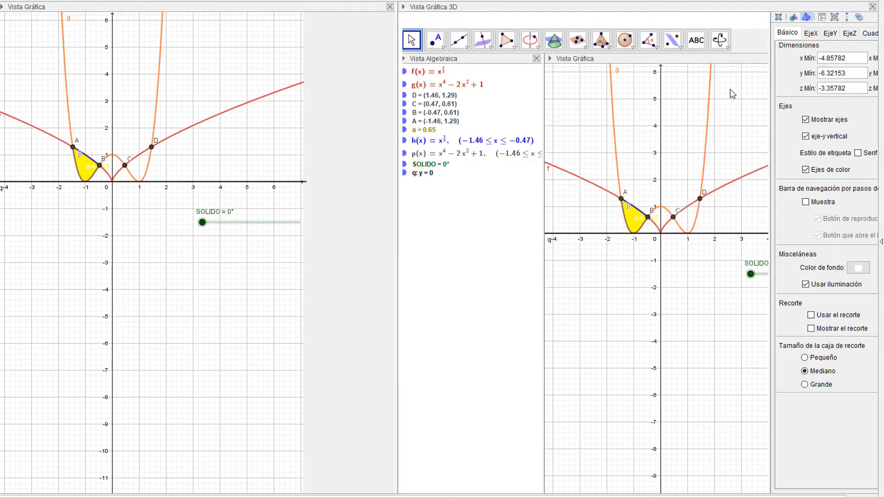
right_click(747, 118)
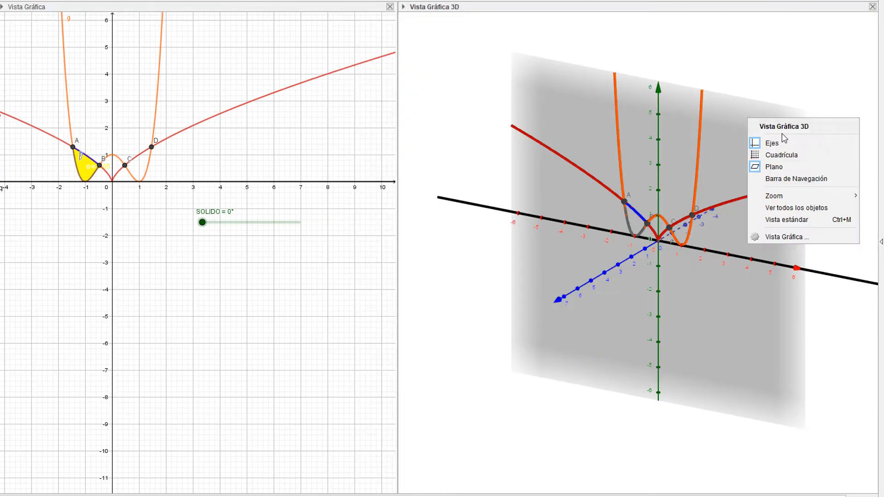
click(782, 167)
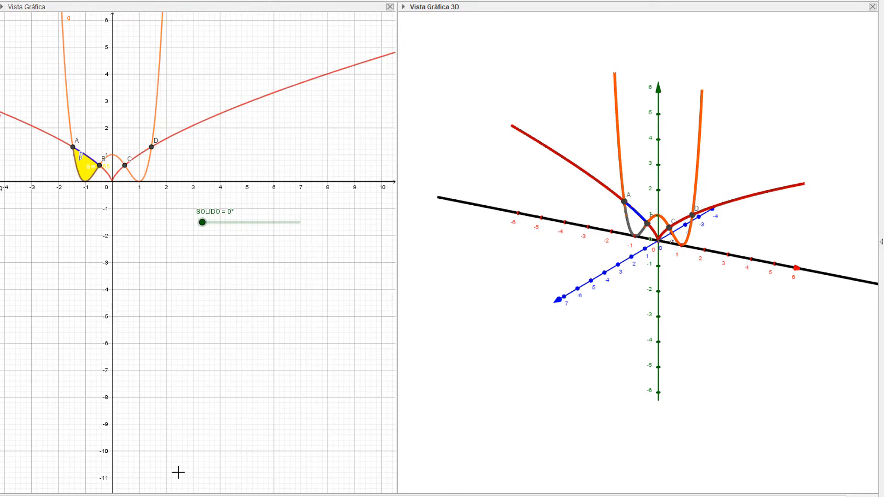
Start a Superficie command of the curve, angle and line form, with h(x) as its curve
text(s)
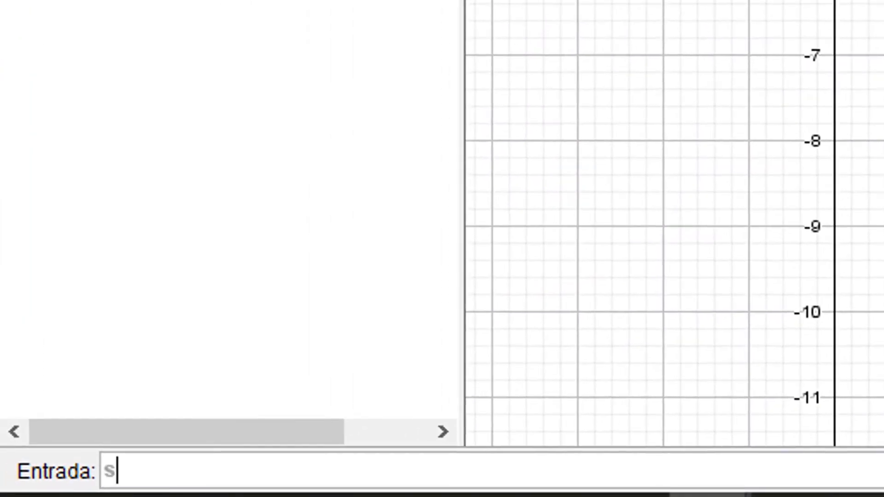
text(uper)
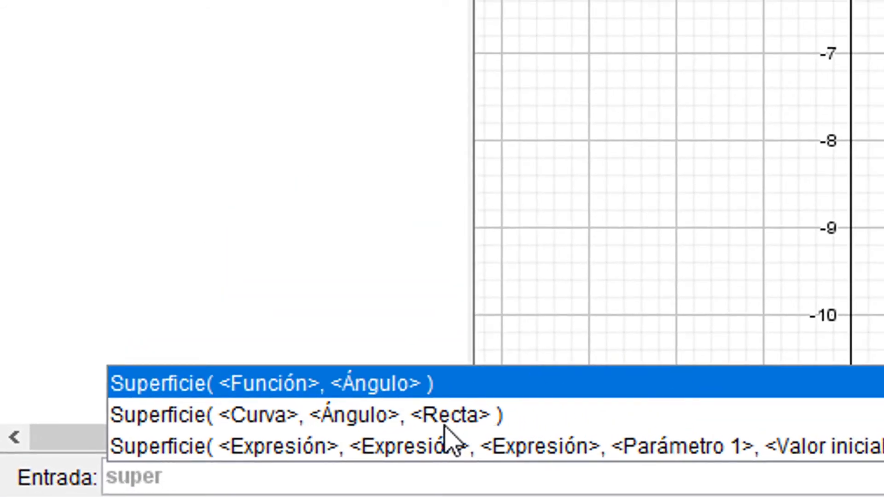
click(444, 426)
key(BackSpace)
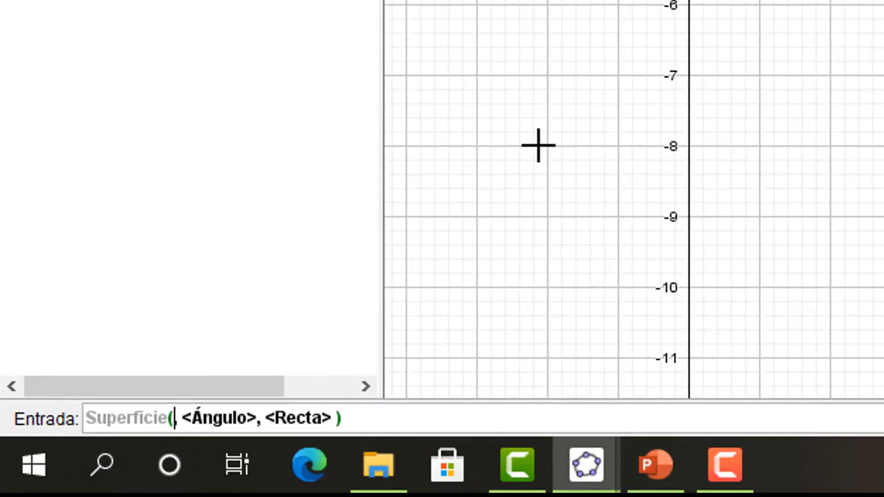
text(h(x))
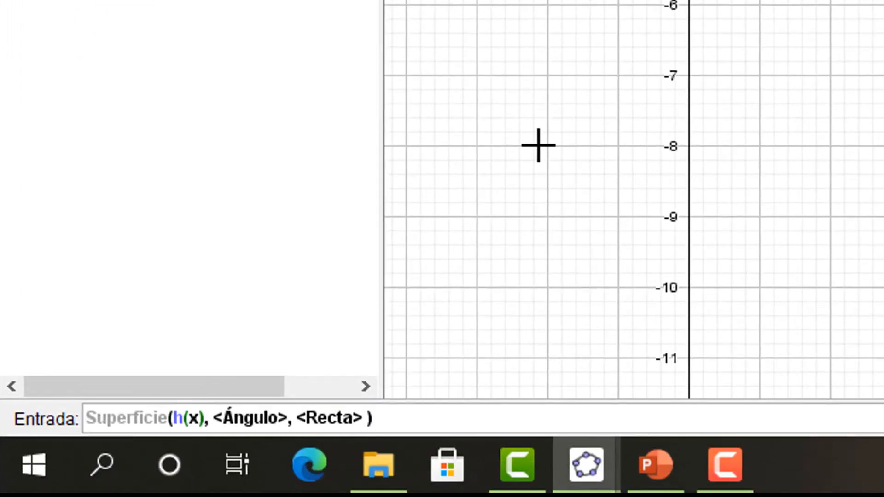
Set the angle to SOLIDO and the line to q, create the surface, and sweep the SOLIDO slider to its maximum
key(Tab)
key(BackSpace)
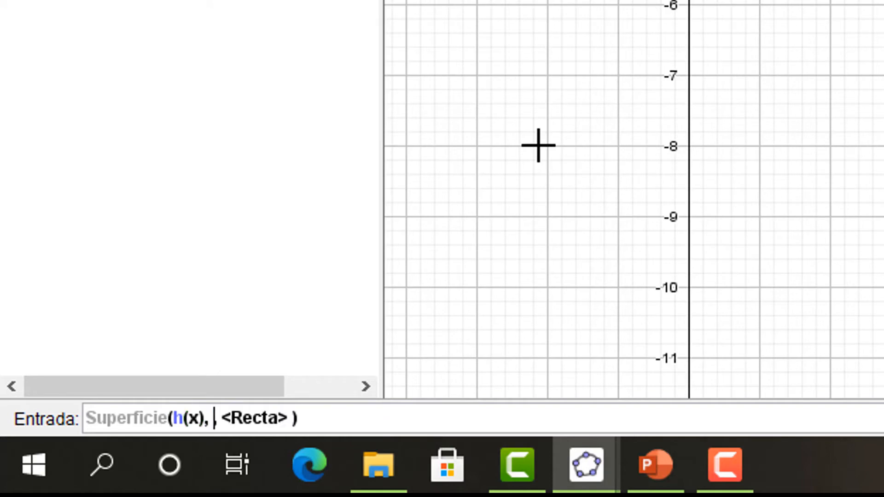
key(Delete)
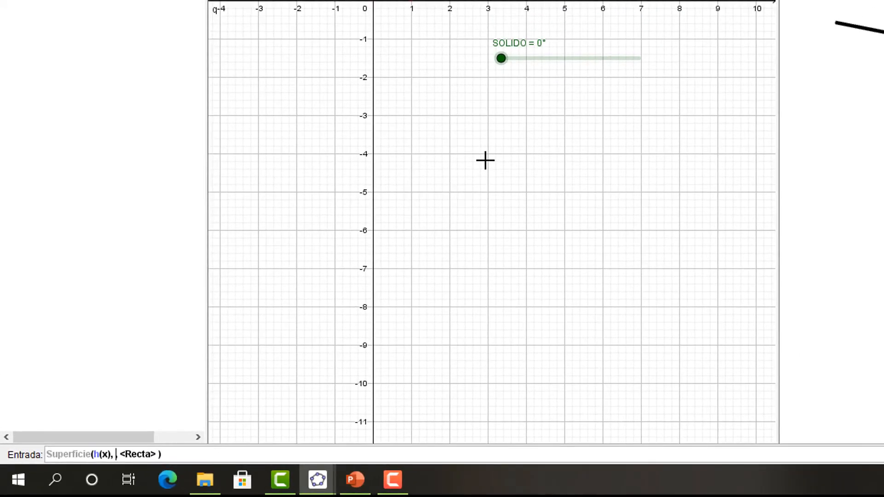
text(SOL)
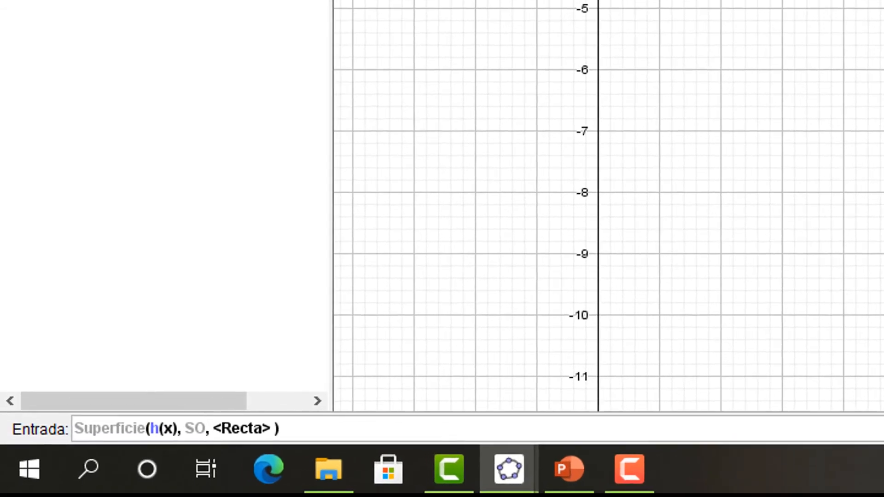
text(IDO)
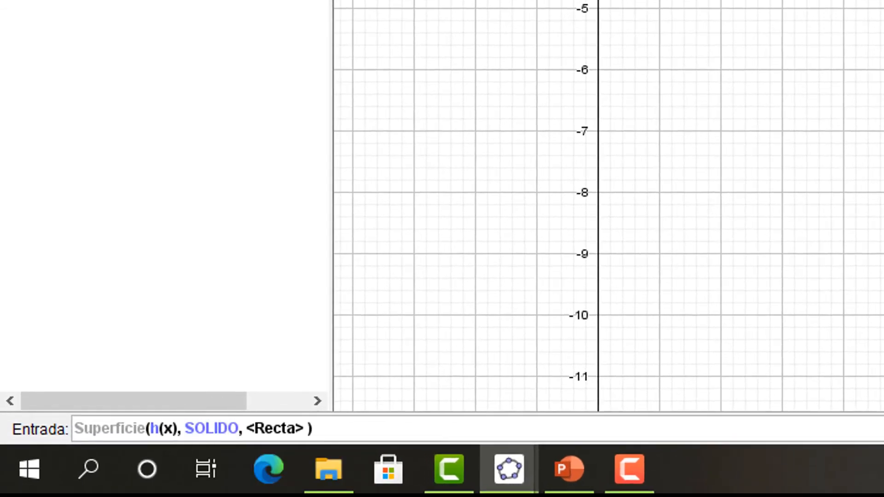
key(Tab)
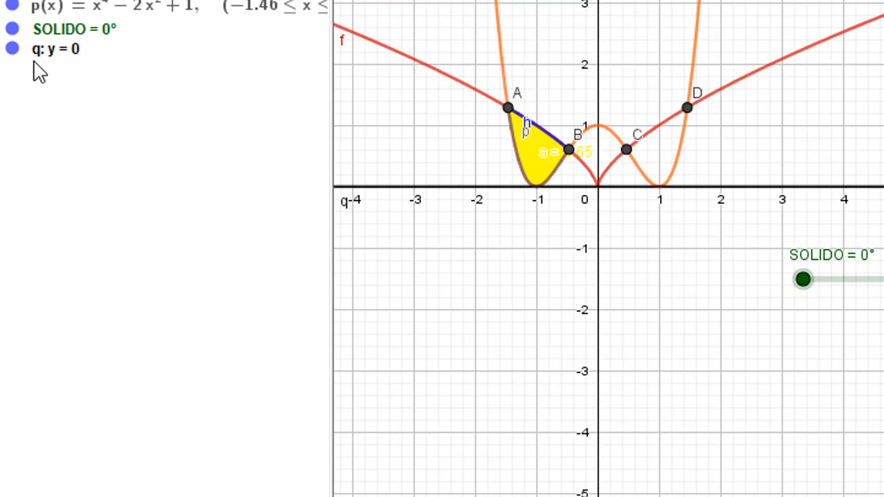
key(BackSpace)
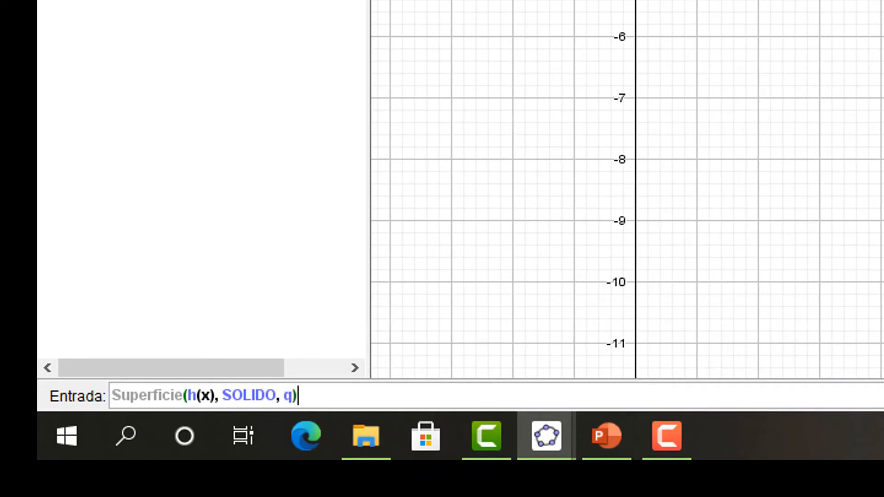
key(Return)
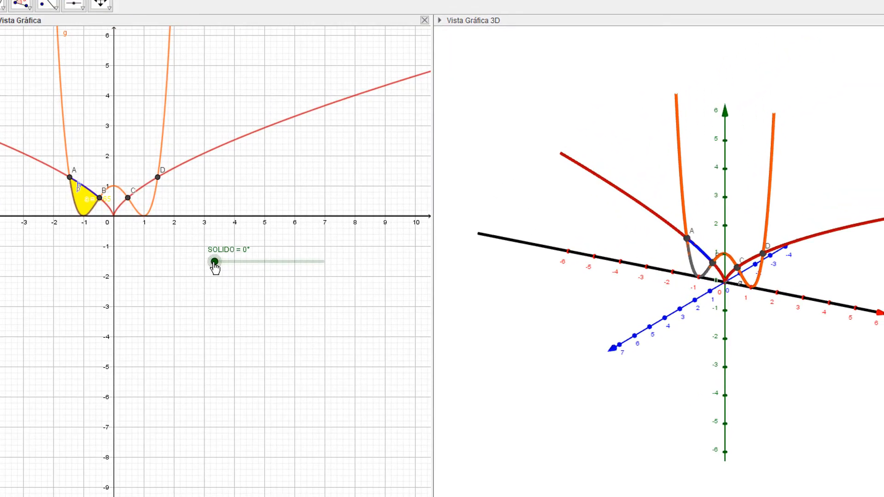
drag(215, 264, 326, 273)
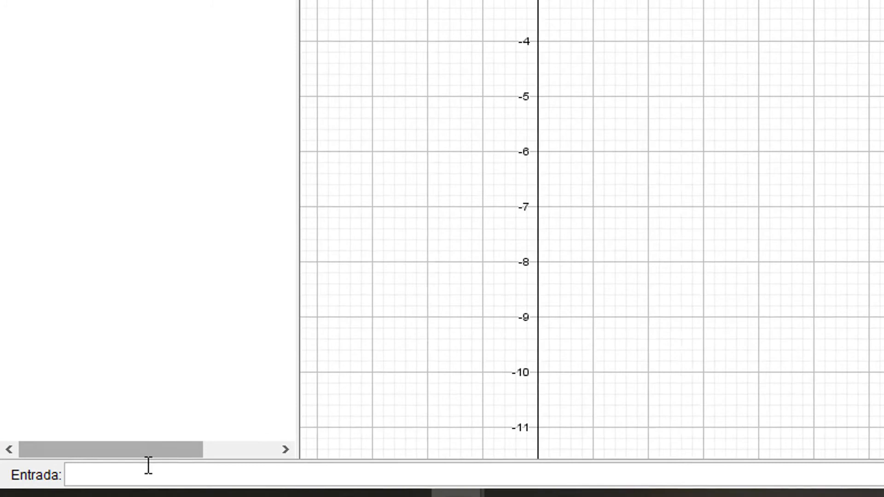
Start another Superficie command of the curve, angle and line form, with p(x) as its curve
click(148, 465)
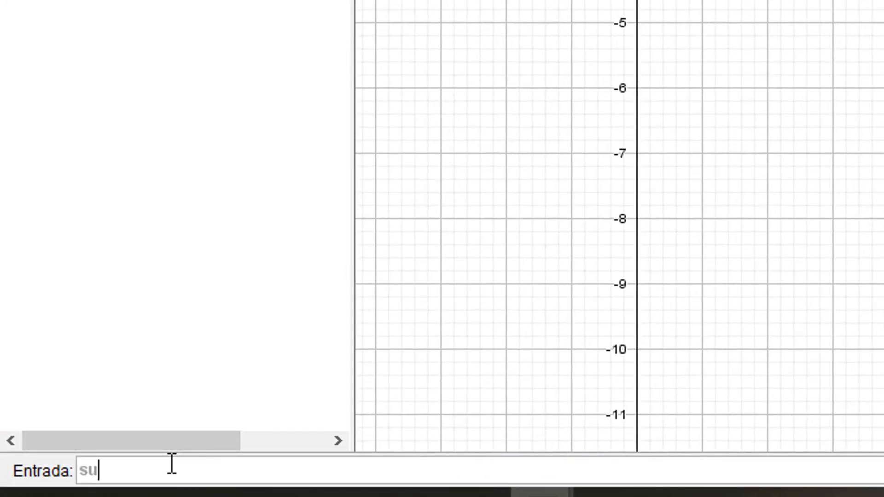
text(super)
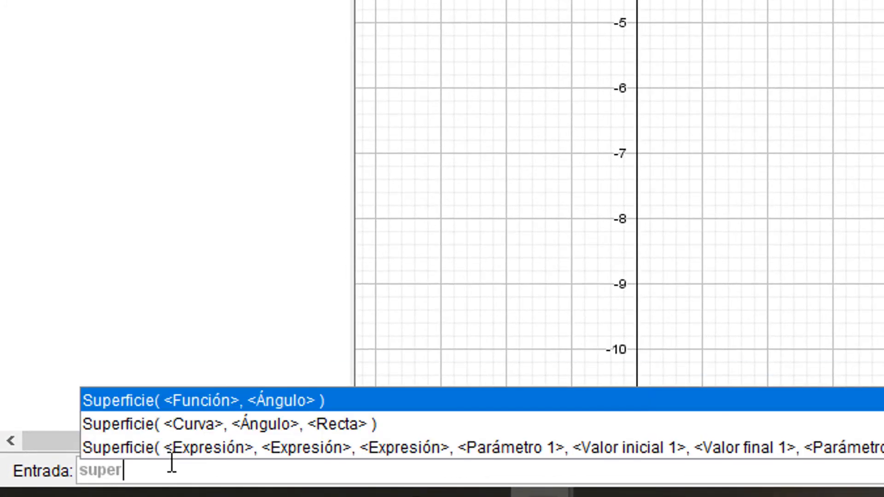
click(202, 426)
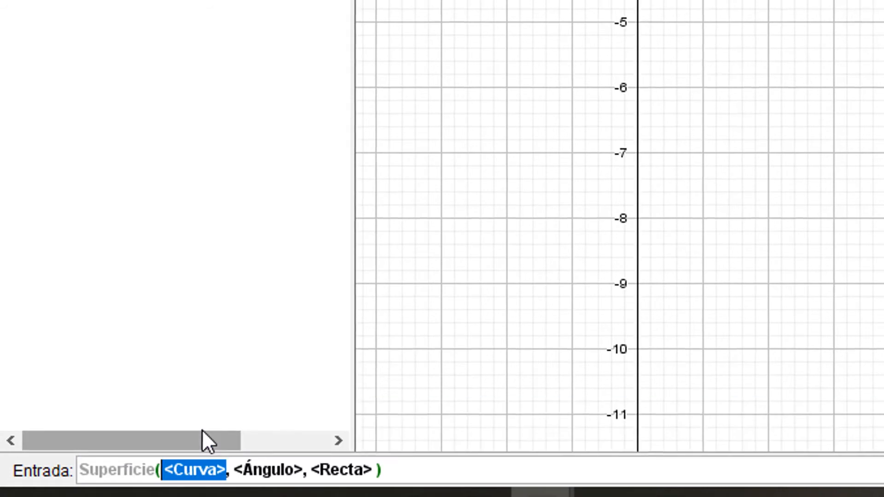
key(BackSpace)
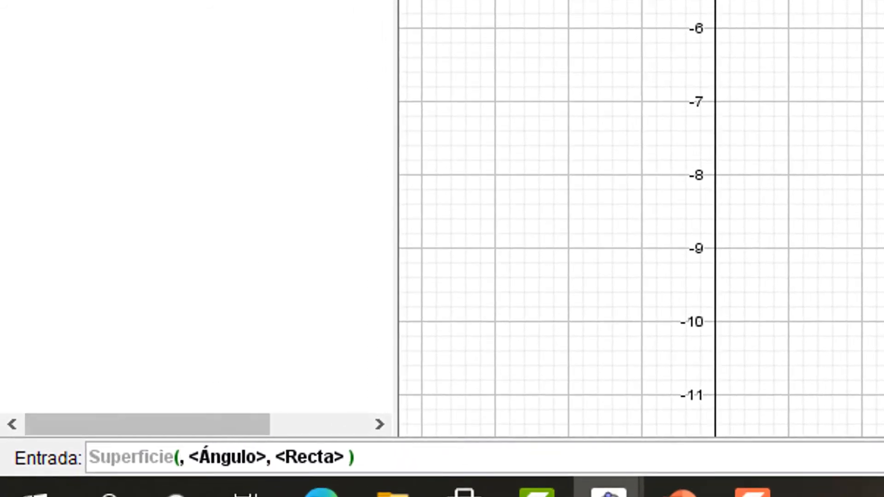
text(p)
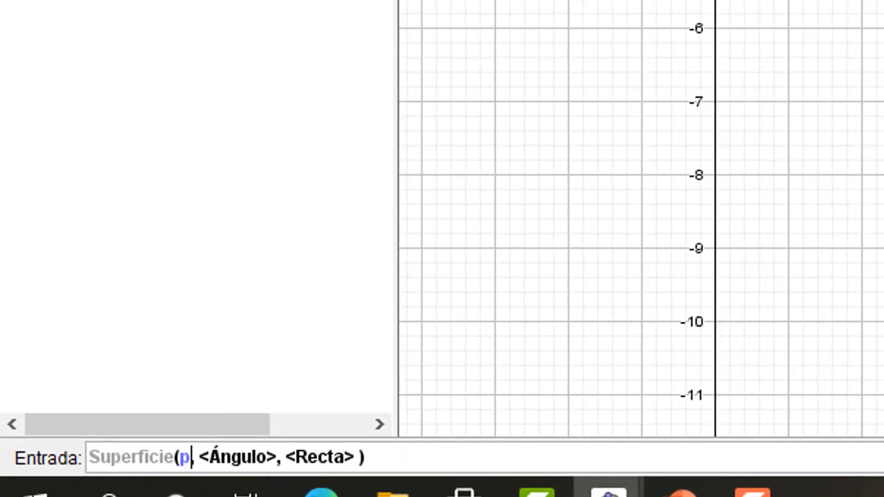
text((x))
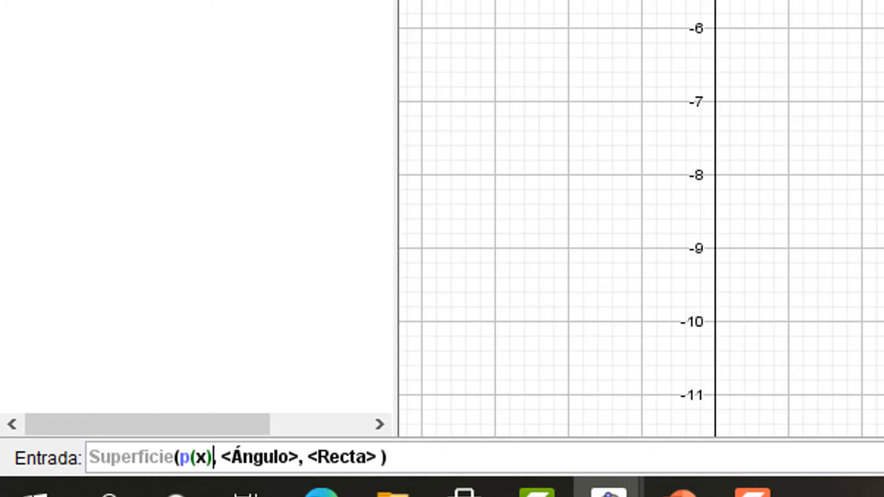
Complete the Superficie command for p(x) with SOLIDO as the angle and q as the line, and create the surface
key(Tab)
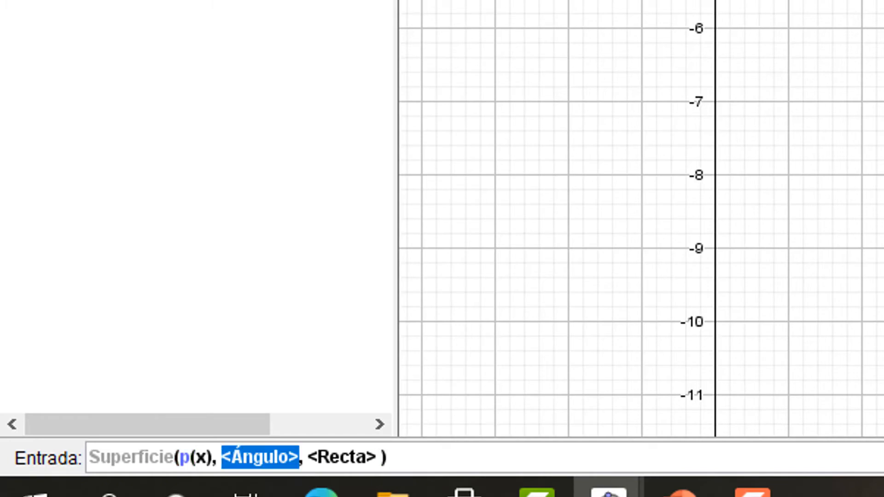
key(BackSpace)
text(SOLIDO)
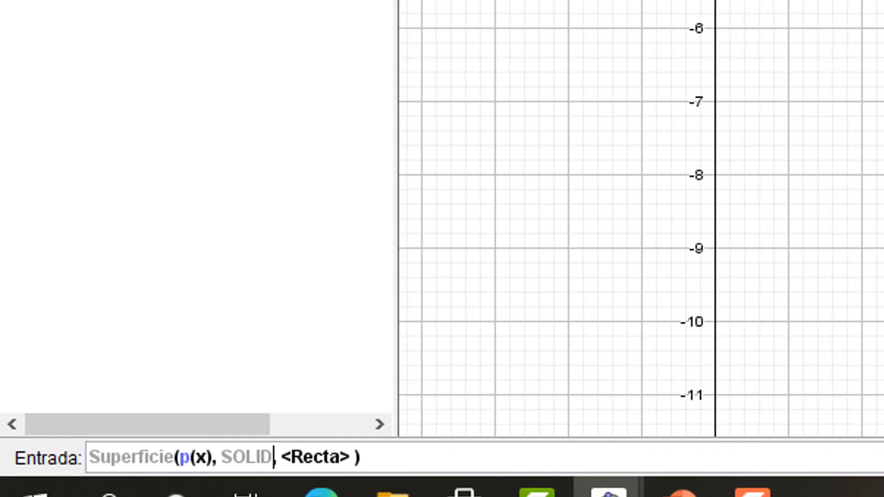
key(Tab)
key(BackSpace)
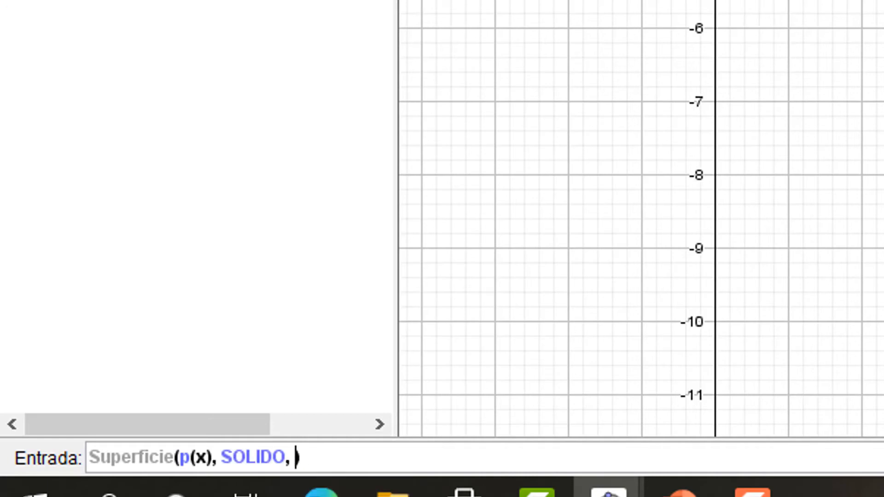
text(q)
key(Return)
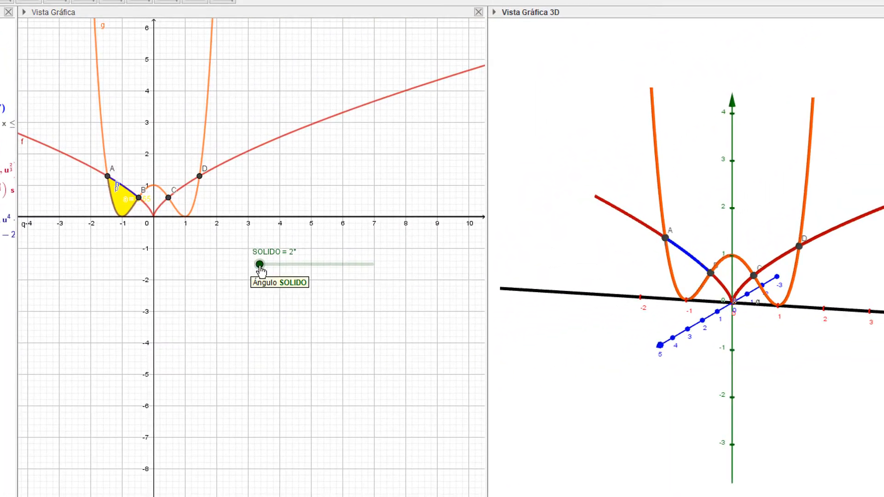
Sweep the SOLIDO slider to revolve the surfaces, leaving it at 246°
drag(260, 270, 269, 268)
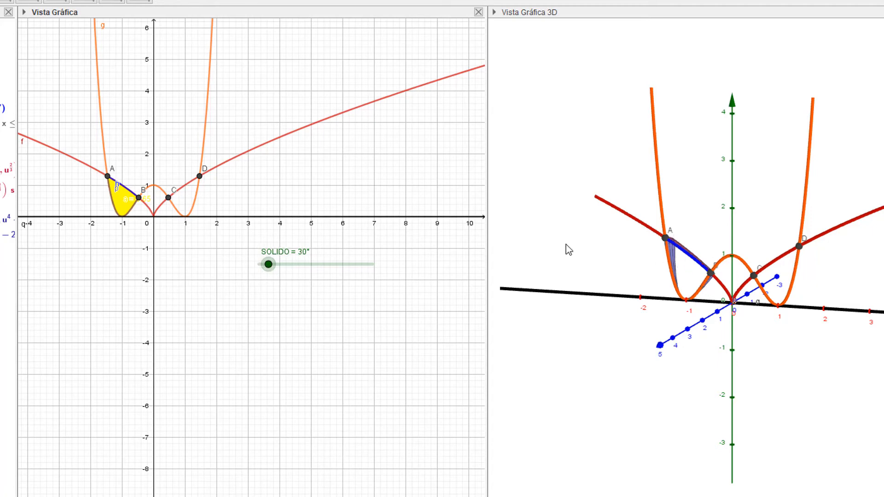
drag(272, 268, 378, 295)
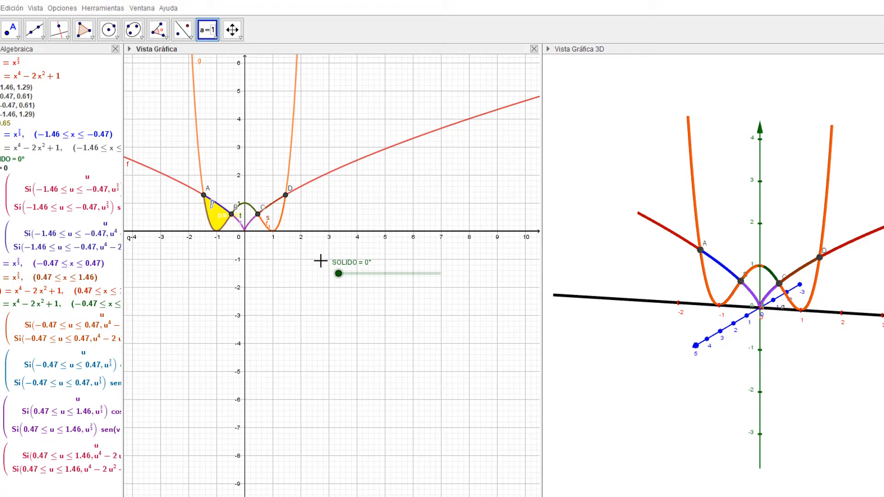
drag(339, 278, 408, 281)
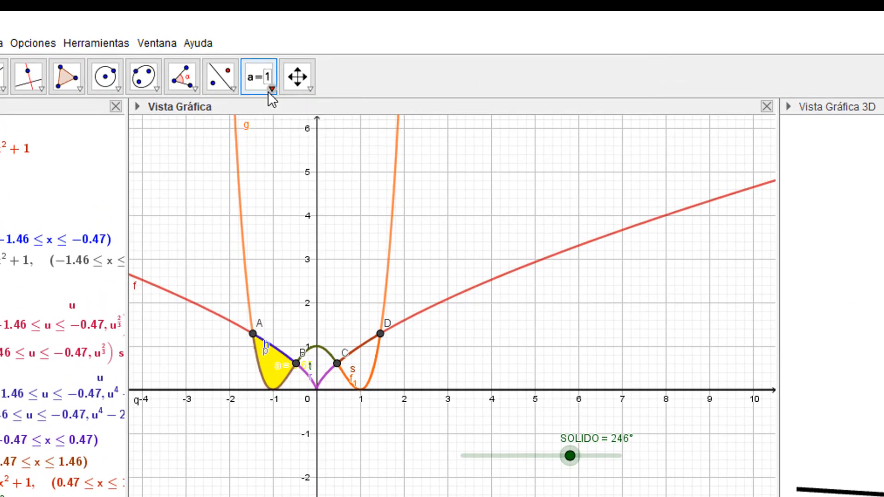
Add an input box labelled f(x), linked to f(x) = x^(2/3), and position it below the SOLIDO slider
click(218, 43)
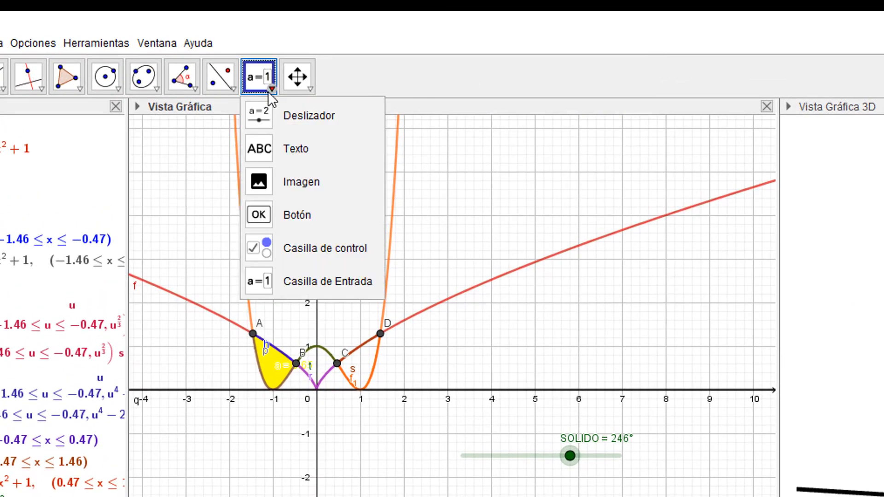
click(282, 273)
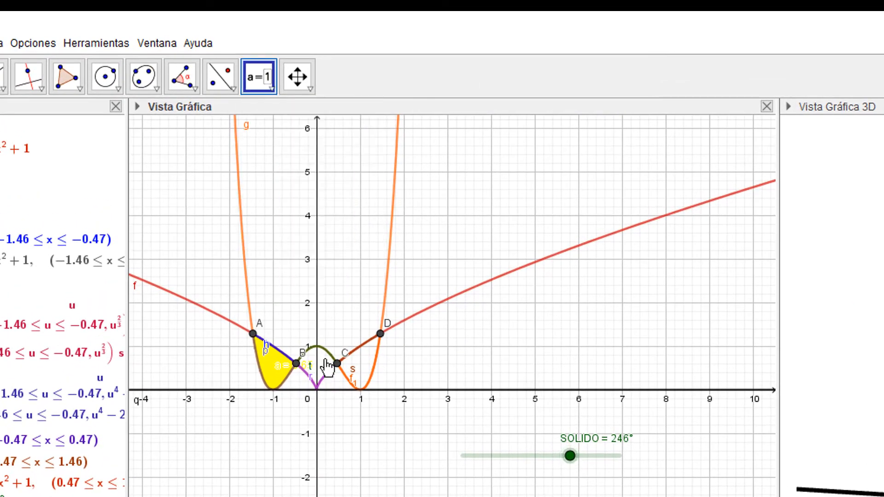
click(520, 207)
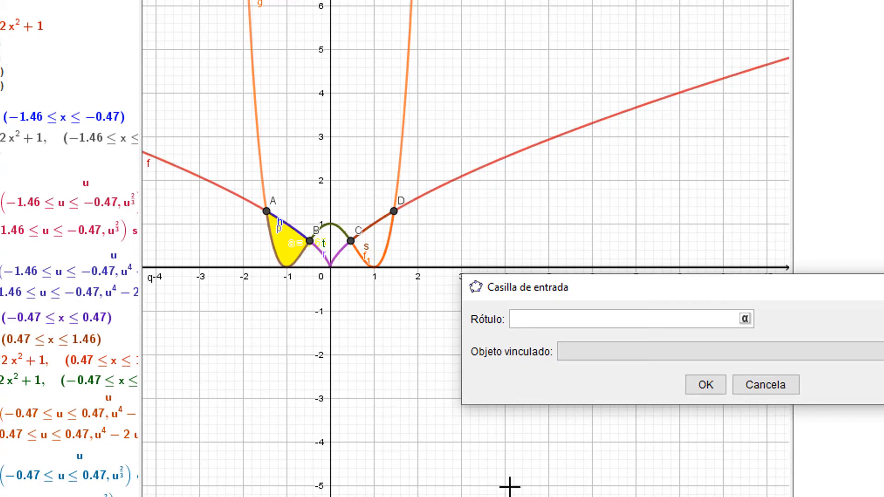
text((x)
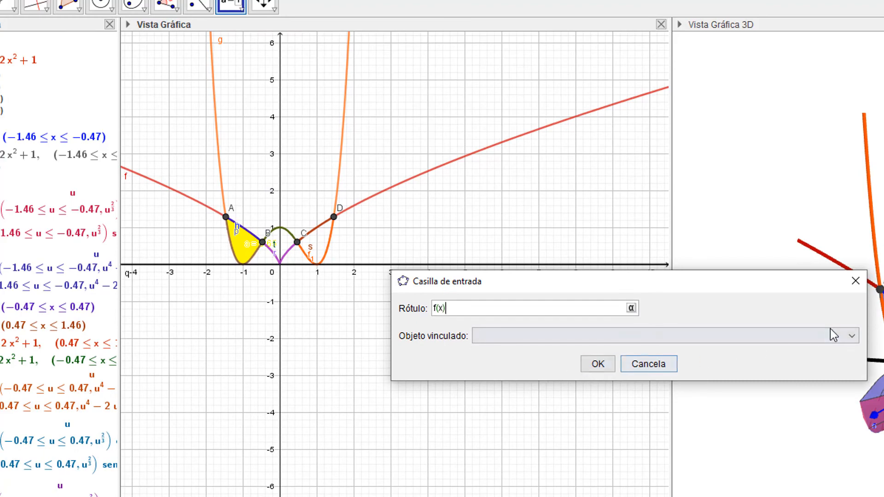
click(848, 340)
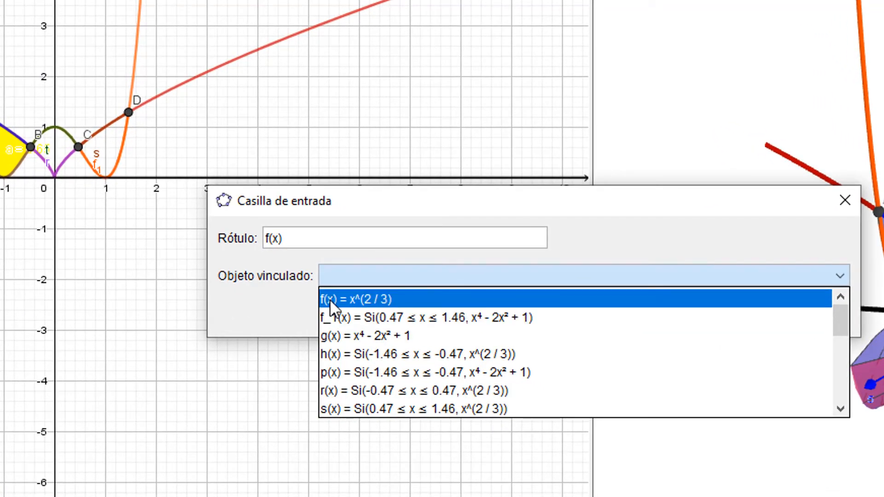
click(330, 299)
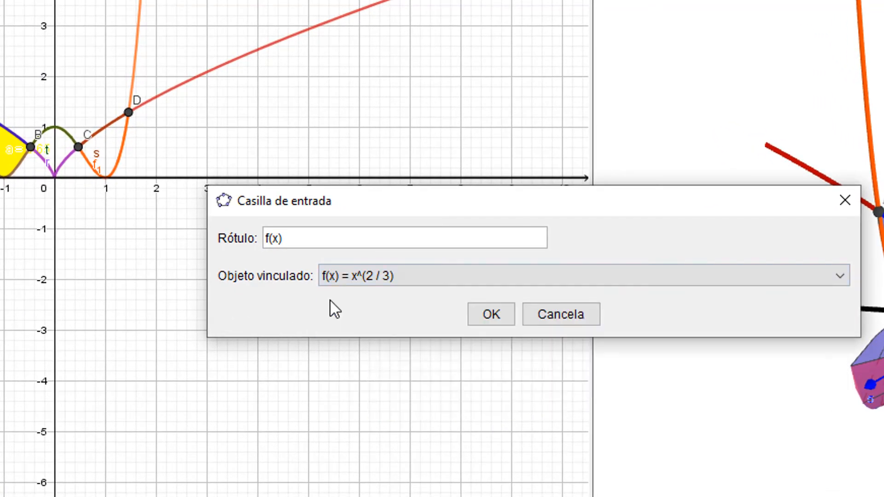
click(494, 314)
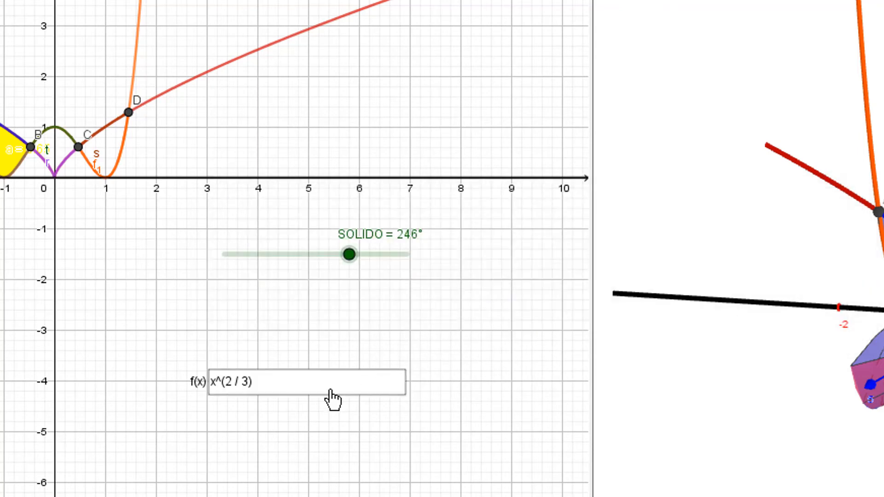
drag(329, 391, 265, 374)
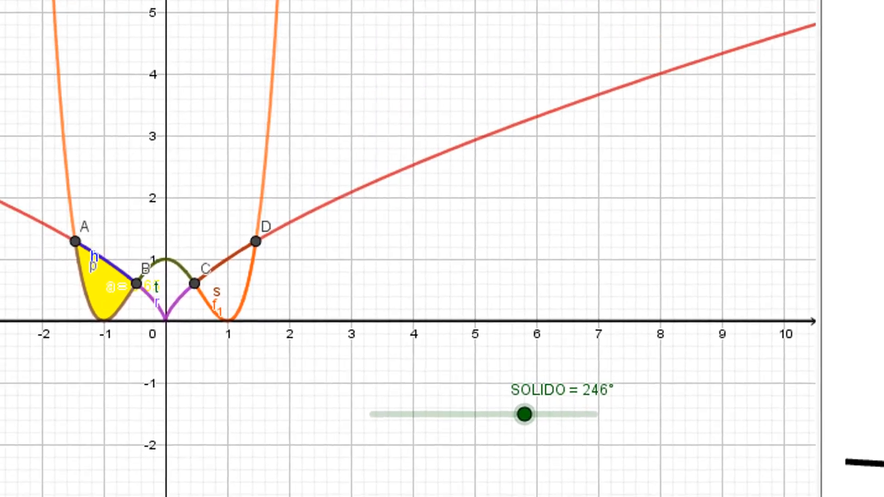
Add an input box labelled g(x), linked to g(x) = x⁴ - 2x² + 1, and align it beneath the f(x) box
click(168, 26)
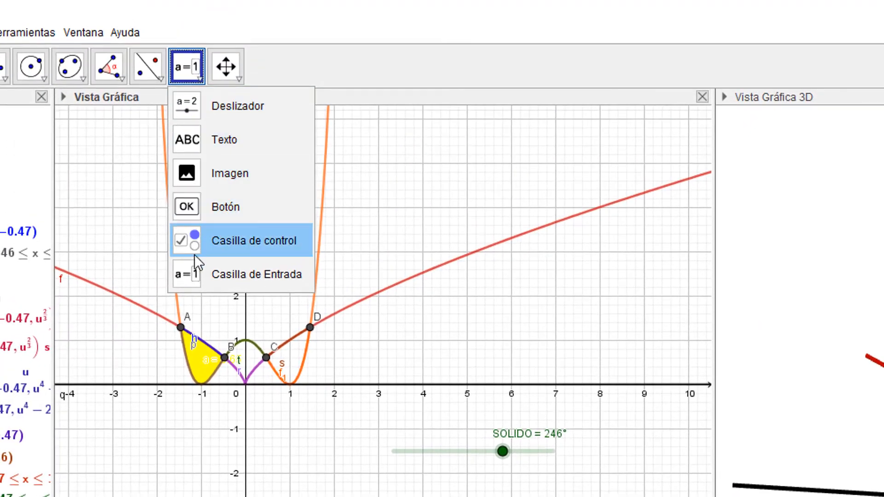
click(198, 273)
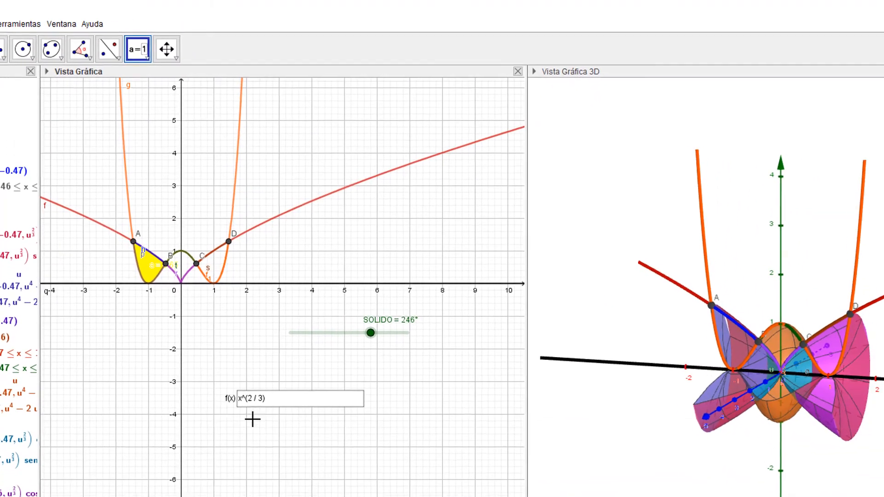
click(228, 444)
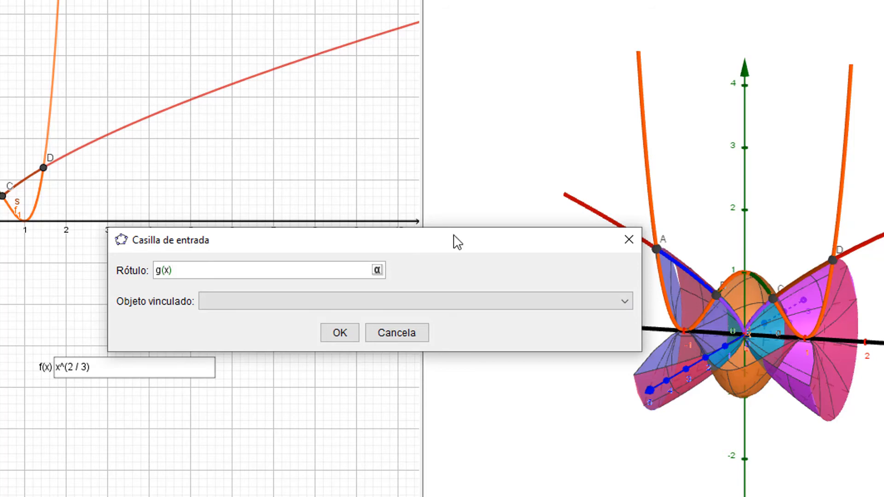
click(611, 308)
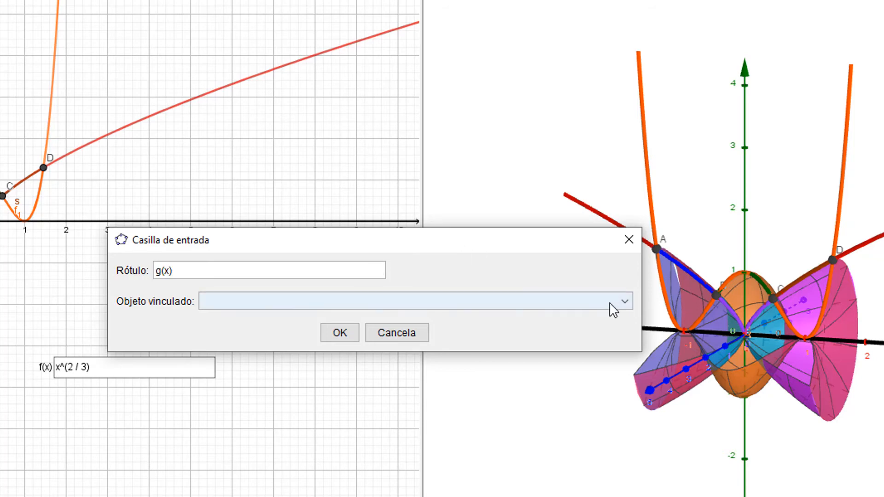
click(620, 302)
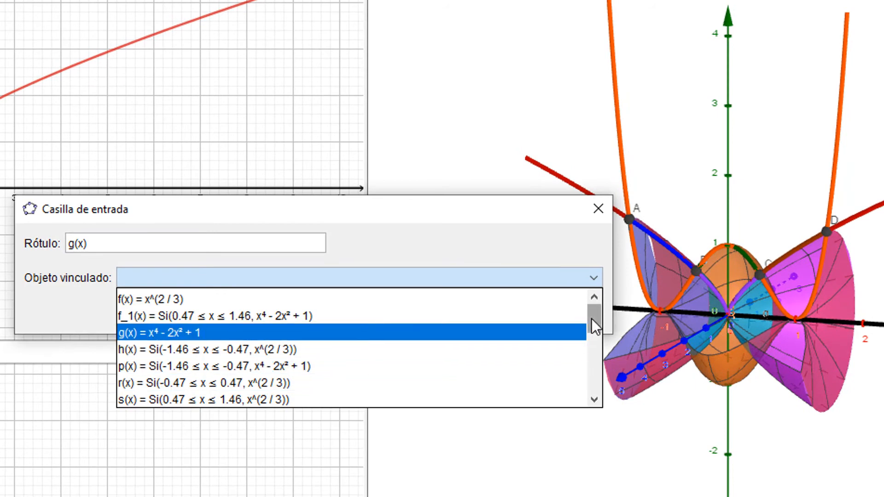
click(239, 332)
click(274, 313)
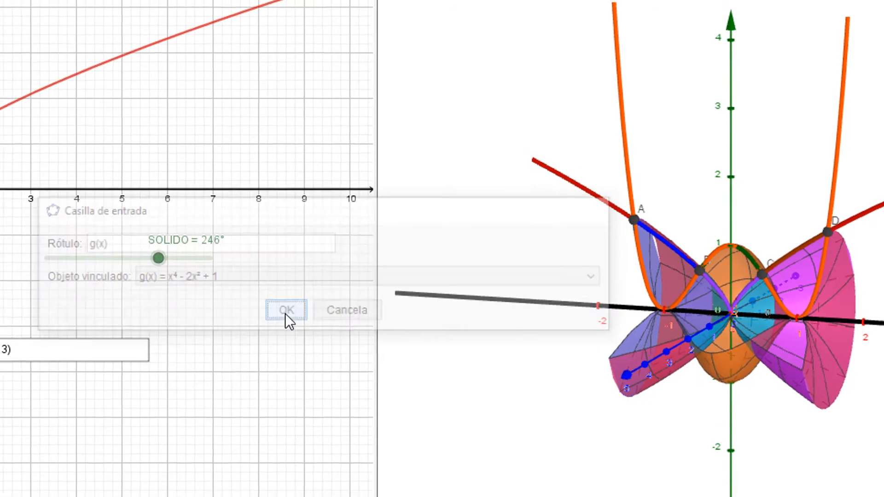
drag(195, 405, 185, 382)
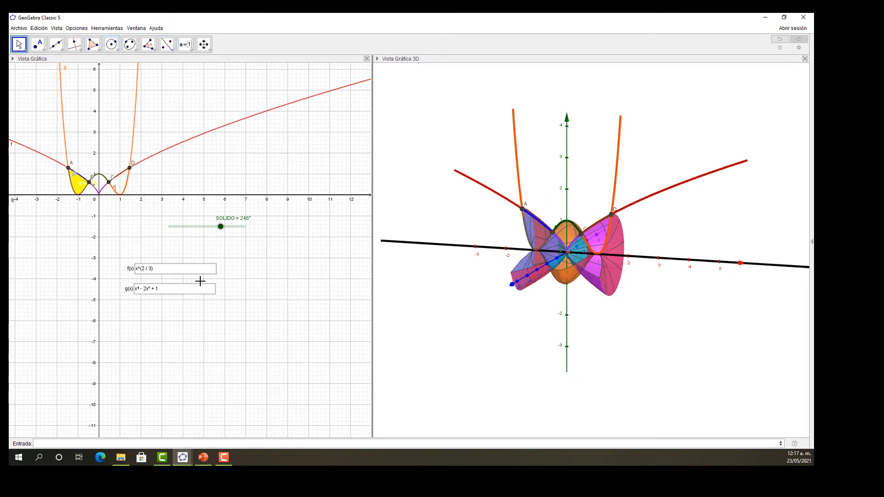
Set the text size of the f(x) input box to Grande and close its properties
right_click(173, 274)
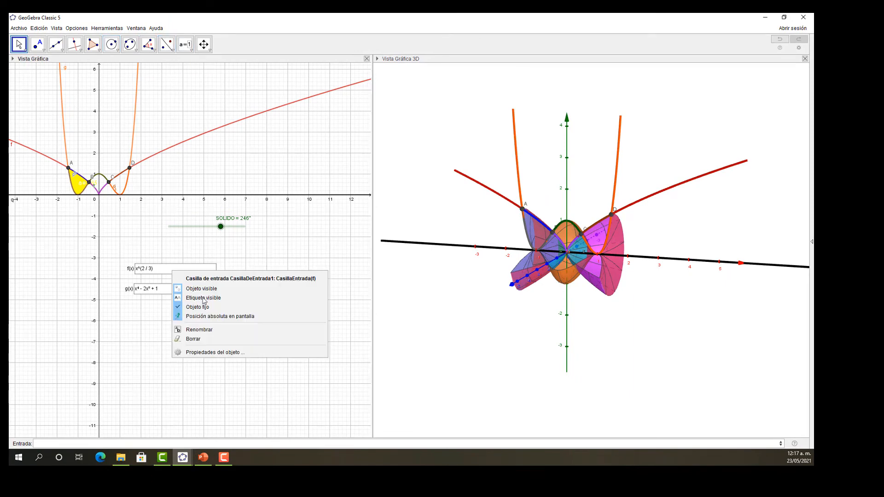
click(213, 353)
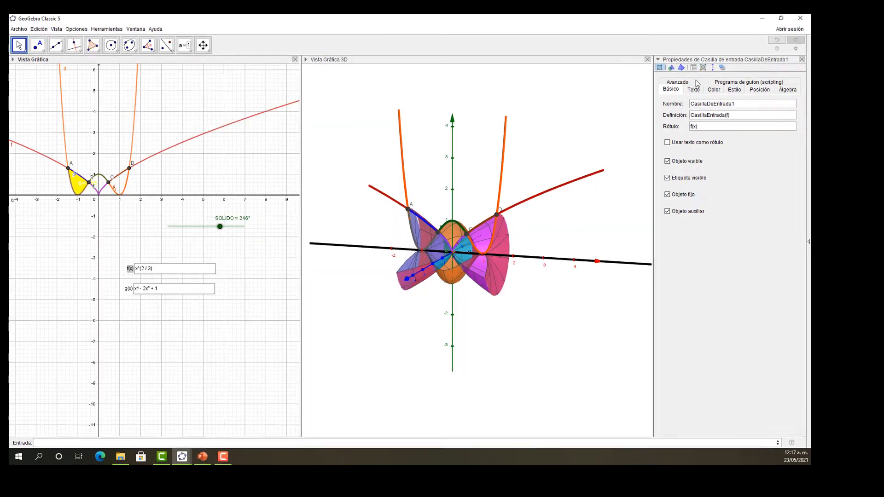
click(696, 89)
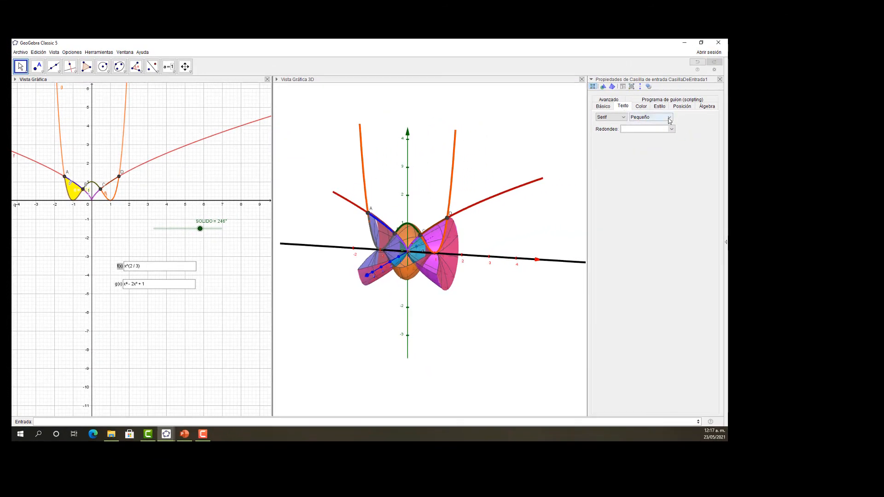
click(669, 117)
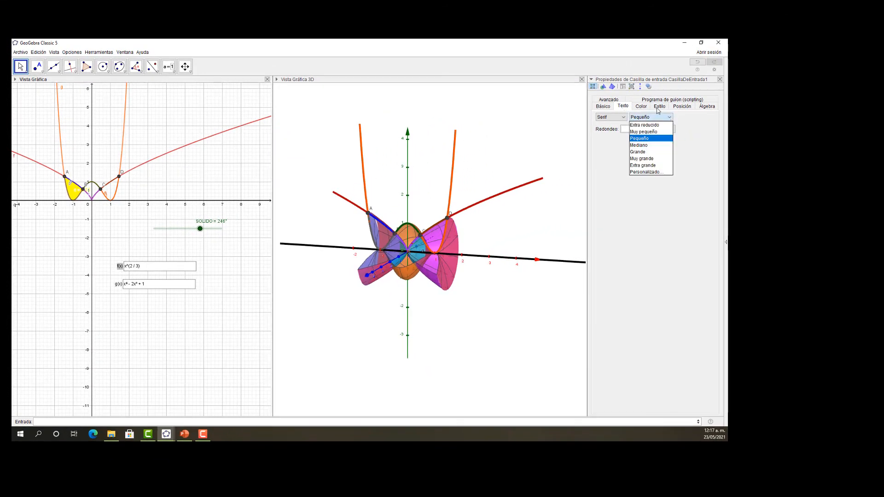
click(653, 152)
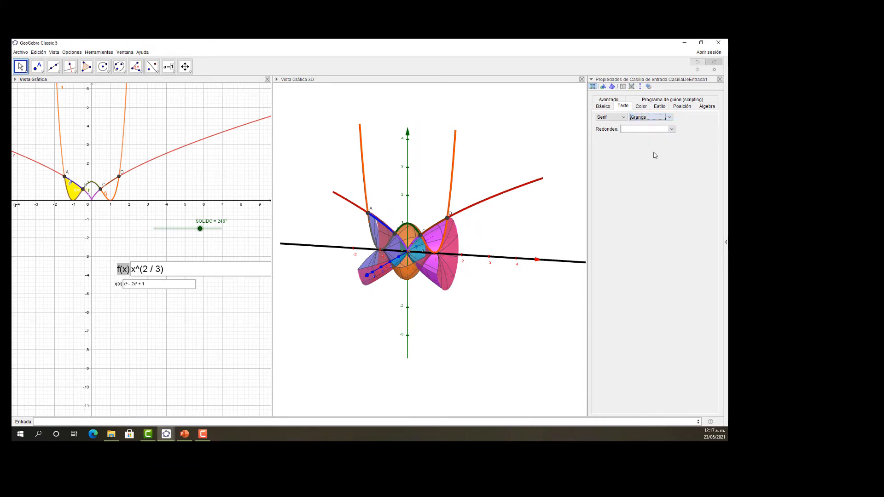
click(719, 79)
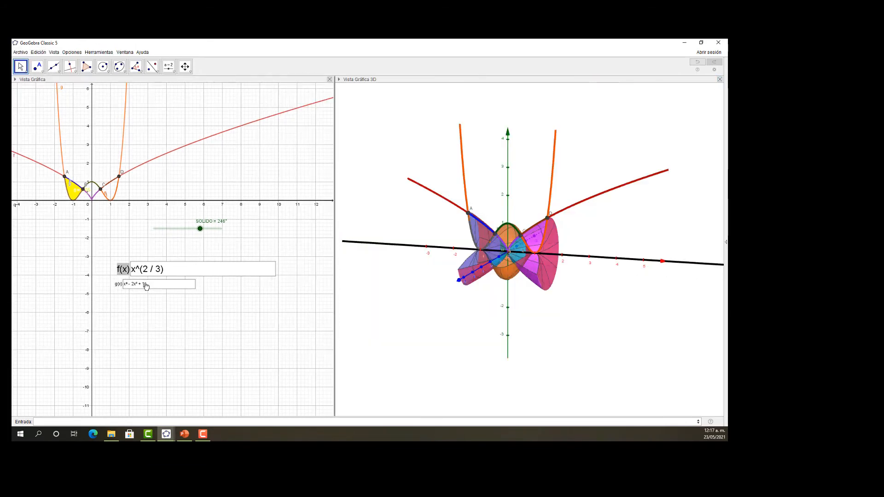
Set the text size of the g(x) input box to Grande
right_click(144, 284)
click(204, 356)
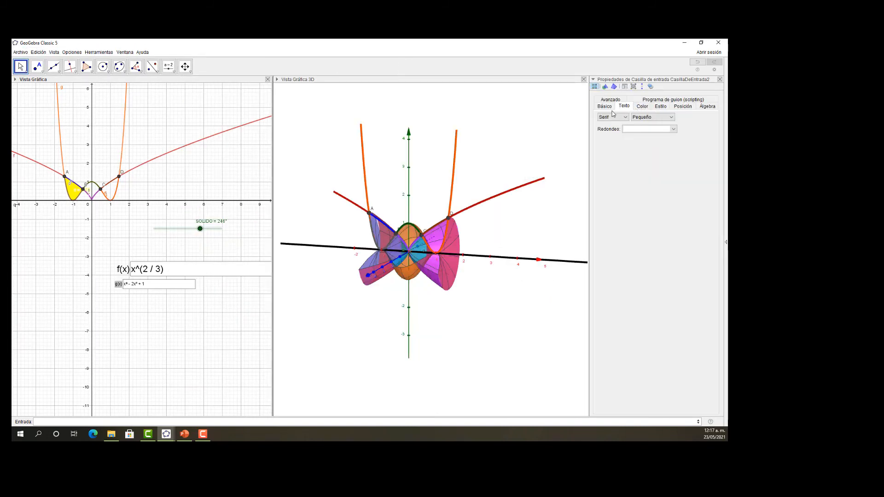
click(666, 117)
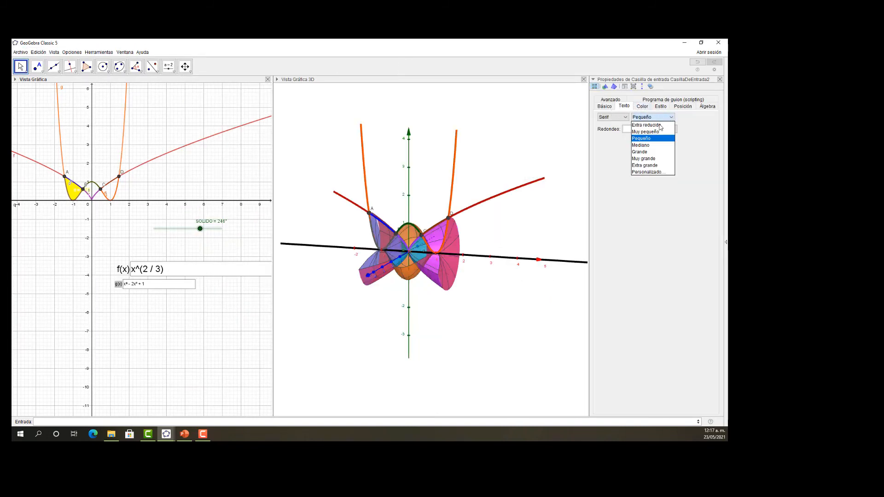
click(651, 151)
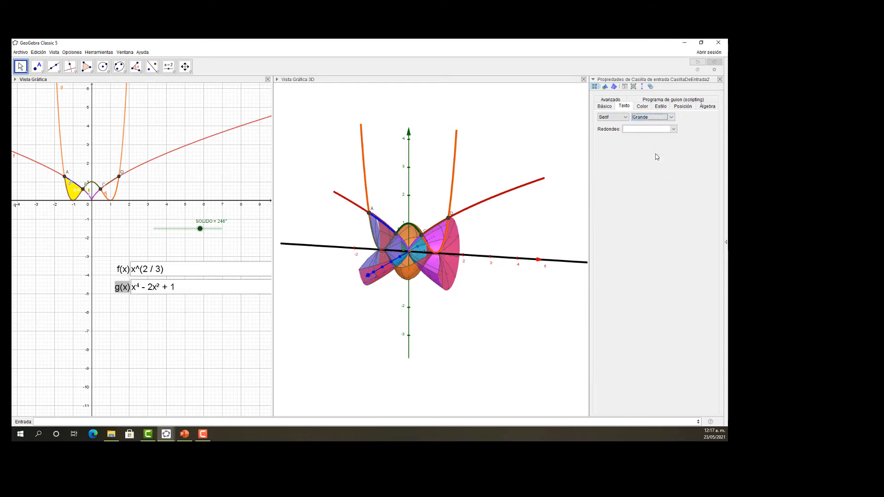
Set the foreground colour of the f(x) input box to blue (0, 0, 255)
click(178, 276)
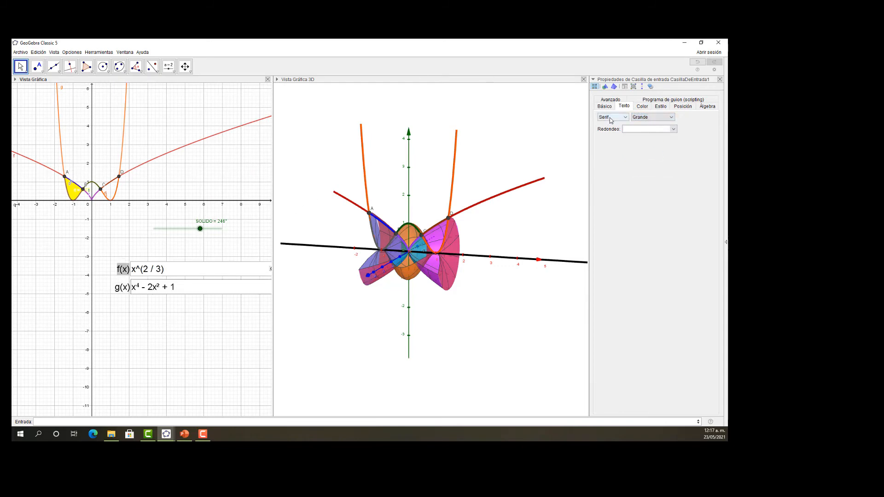
click(642, 106)
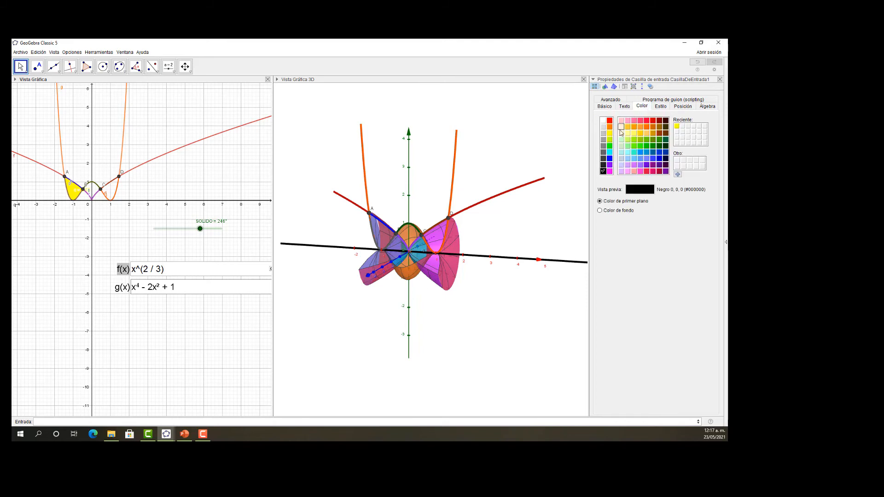
click(603, 165)
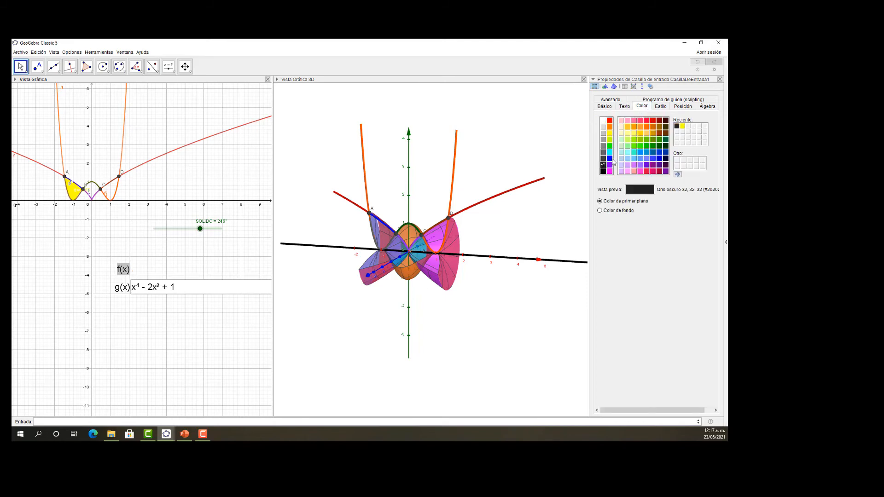
click(609, 158)
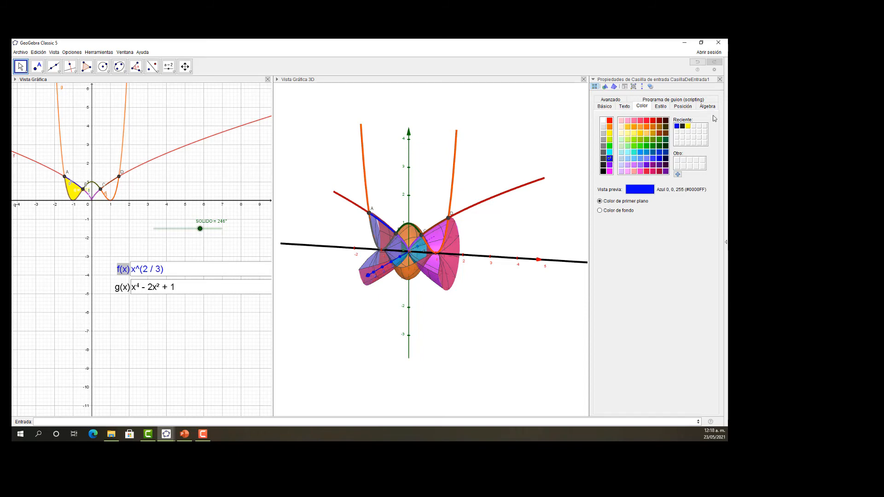
Set the foreground colour of the g(x) input box to red and close its properties
click(720, 79)
click(161, 287)
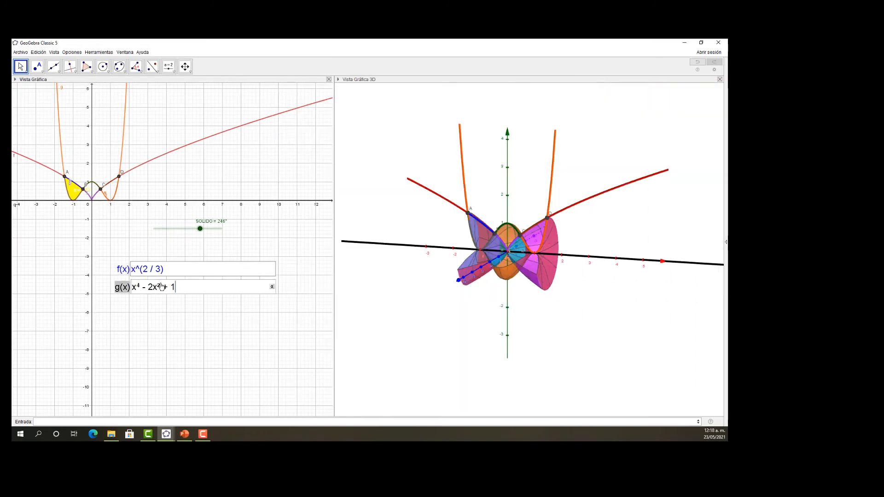
right_click(124, 294)
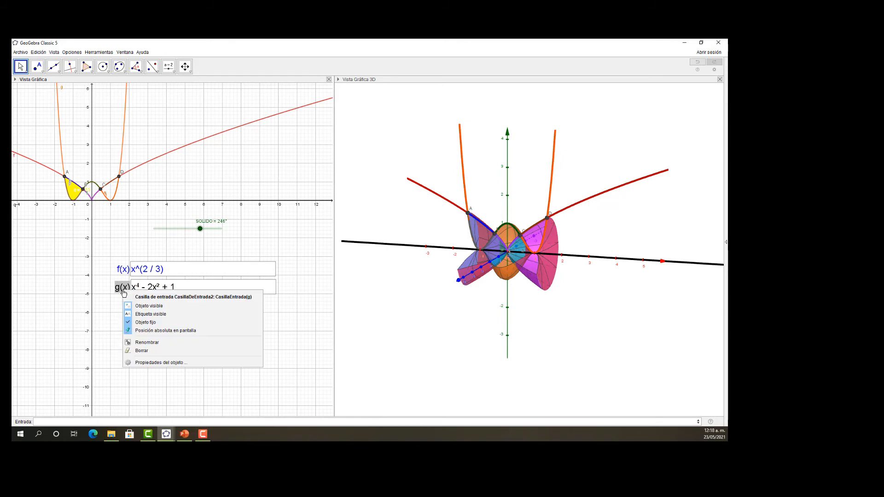
click(168, 363)
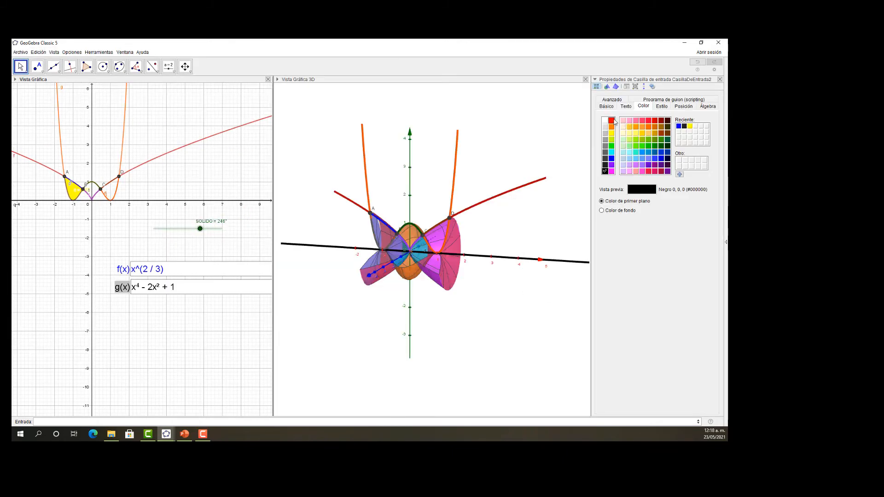
click(611, 121)
click(720, 79)
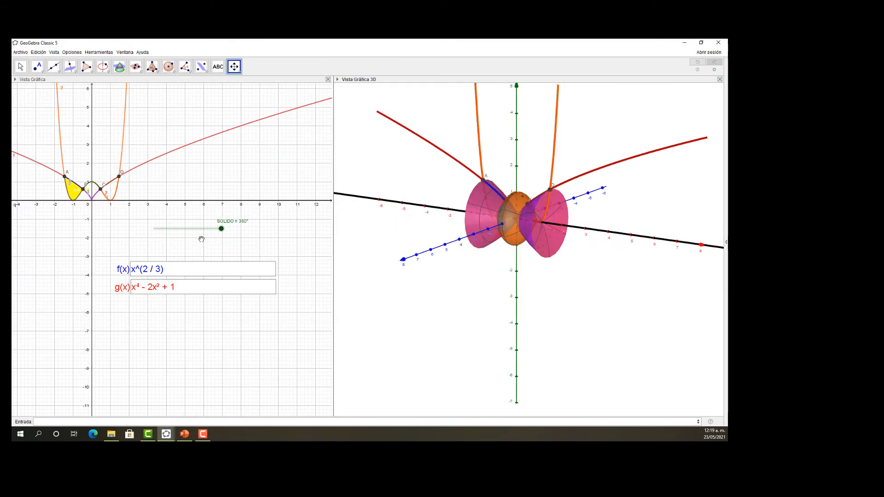
Change f(x) to x^(2 / 3) + 1 through its input box and vary the SOLIDO rotation angle
click(188, 272)
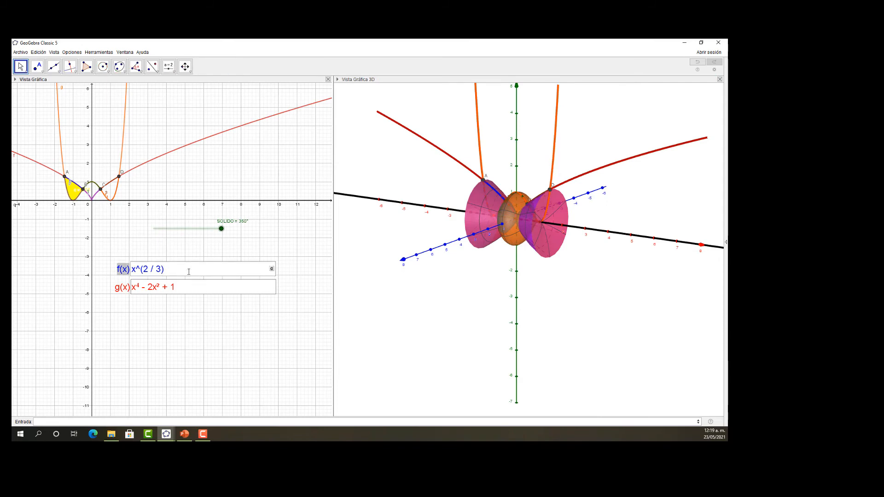
text(+1)
key(Return)
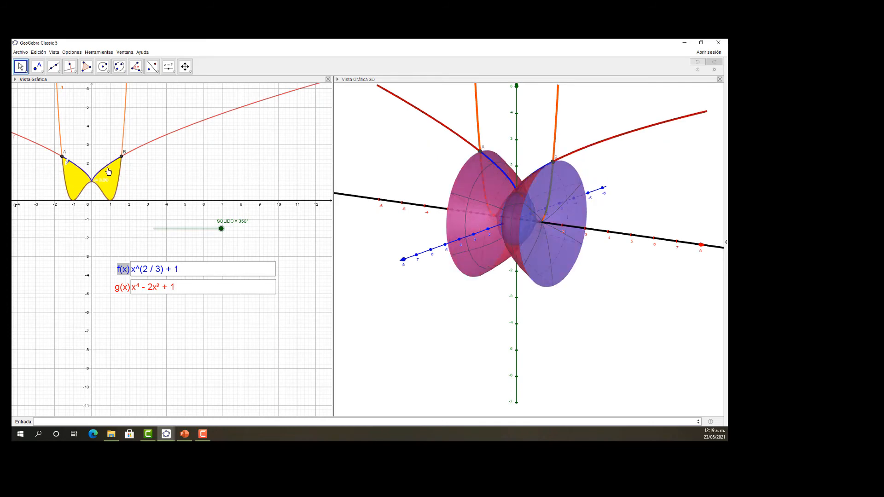
mouse_move(380, 175)
mouse_down()
mouse_move(394, 174)
mouse_move(380, 175)
mouse_up()
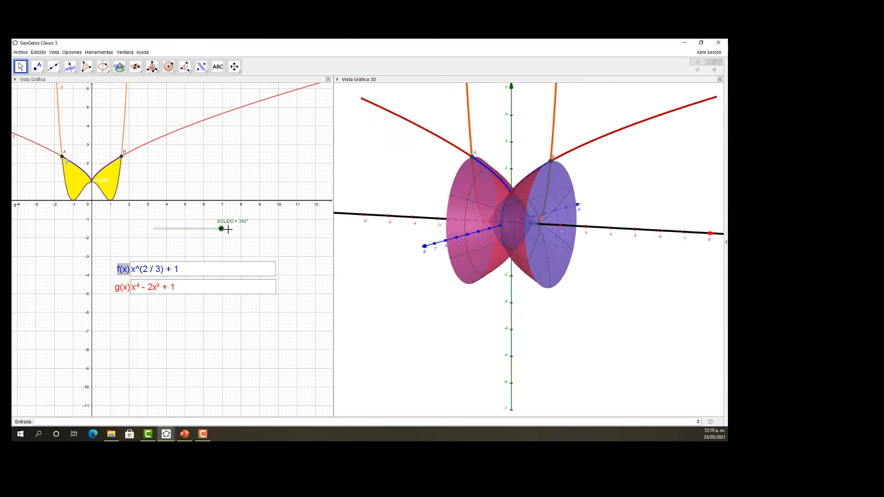
mouse_move(222, 232)
mouse_down()
mouse_move(154, 232)
mouse_move(220, 232)
mouse_up()
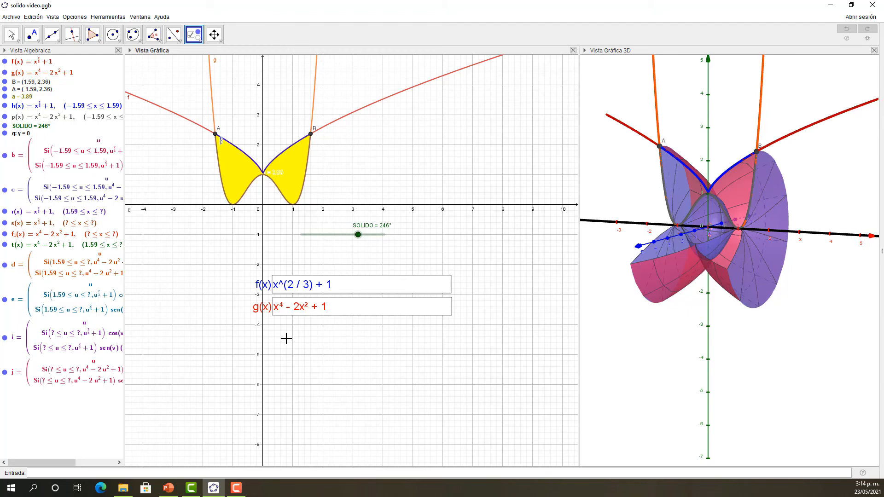
Add an input box labelled EJE DE GIRO, linked to the line q: y = 0, and place it just beneath the g(x) box
click(200, 41)
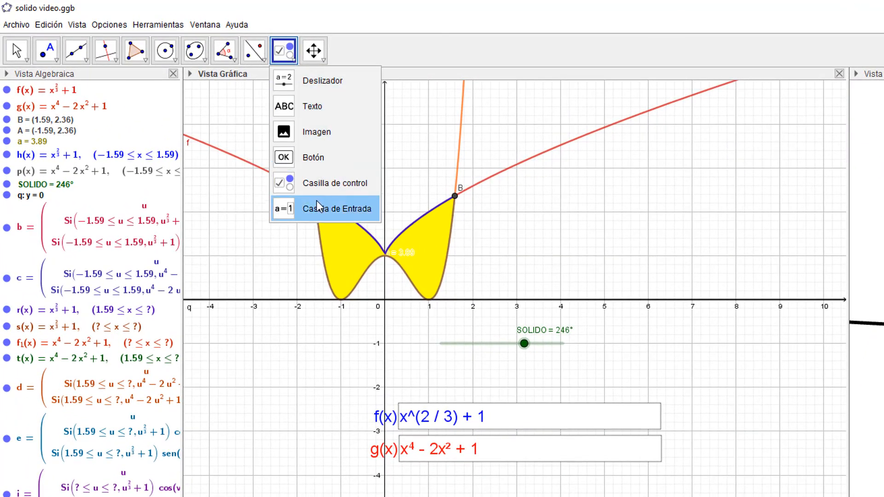
click(295, 207)
click(369, 456)
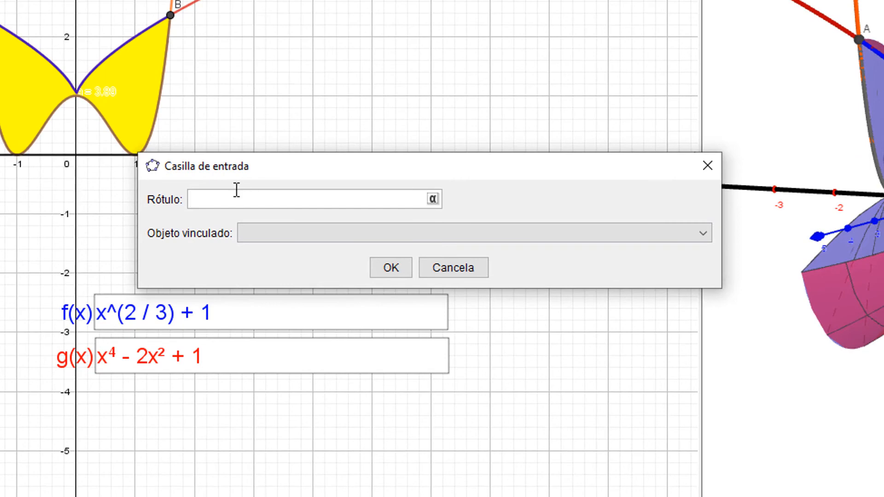
text(EJE DE GIRO)
click(699, 234)
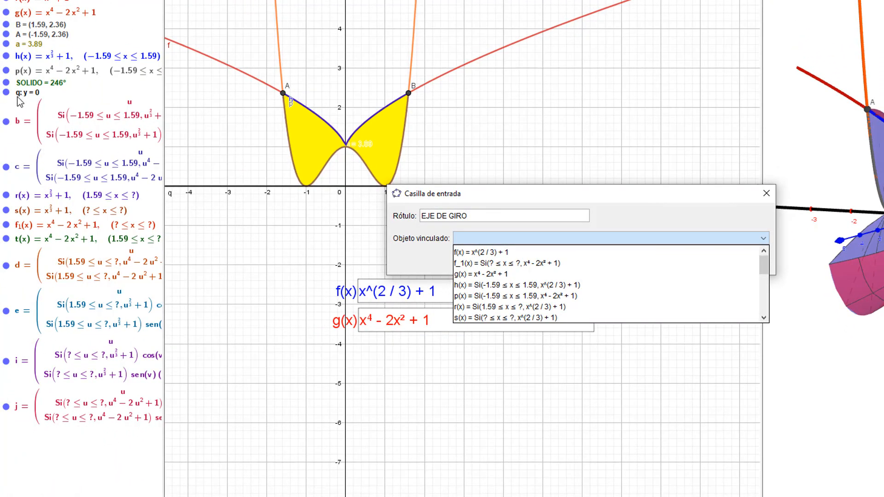
click(24, 96)
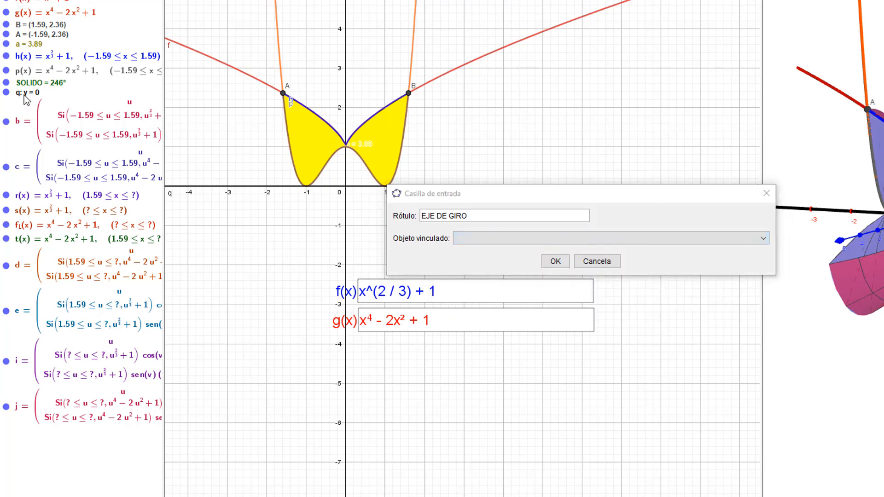
click(764, 238)
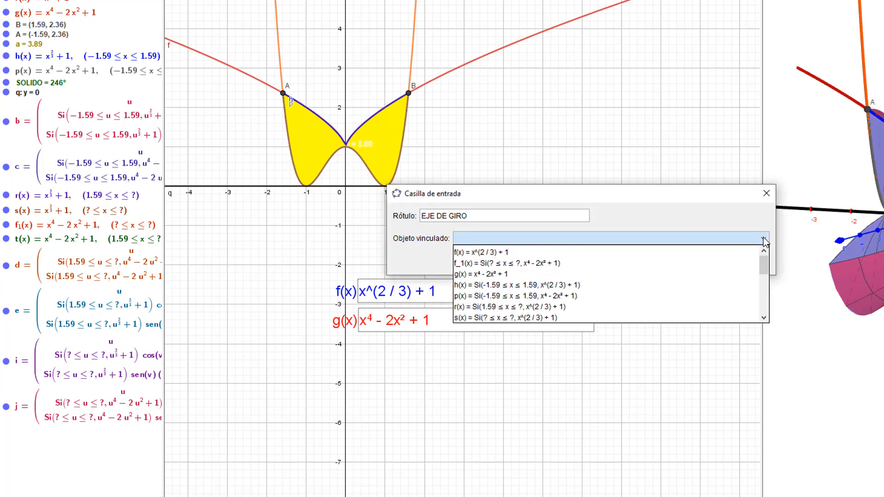
drag(766, 259, 762, 267)
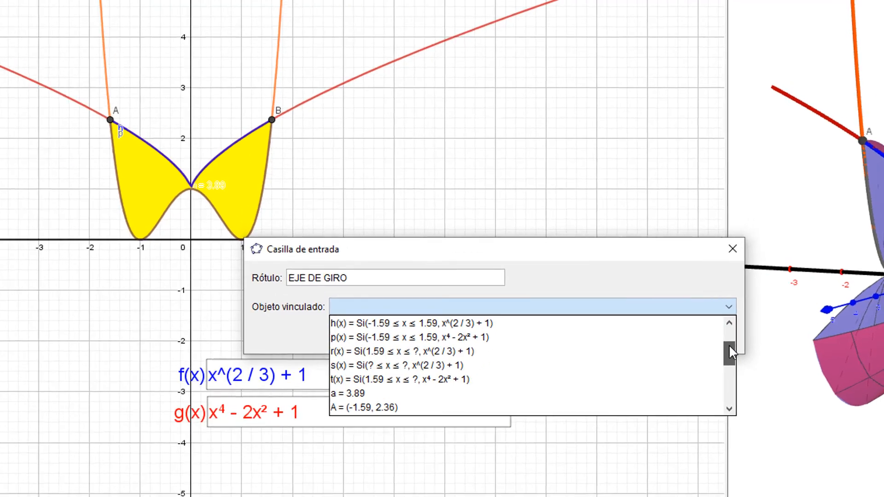
drag(730, 349, 726, 368)
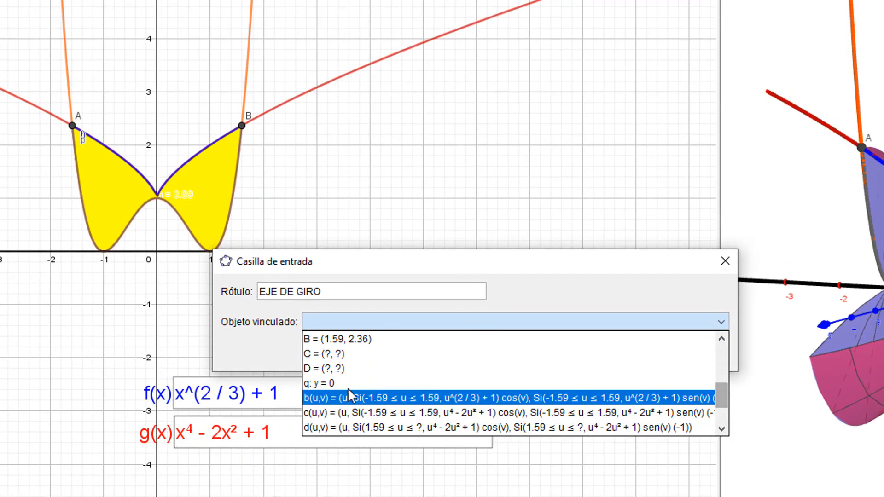
click(351, 383)
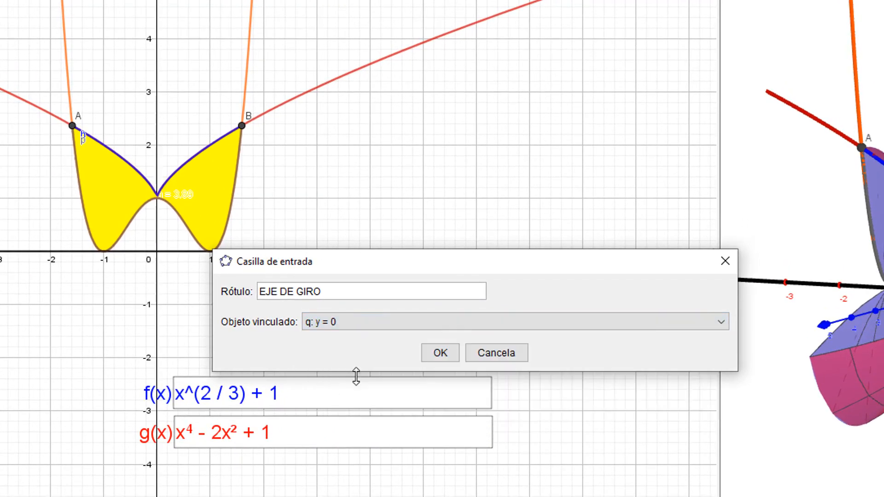
click(439, 353)
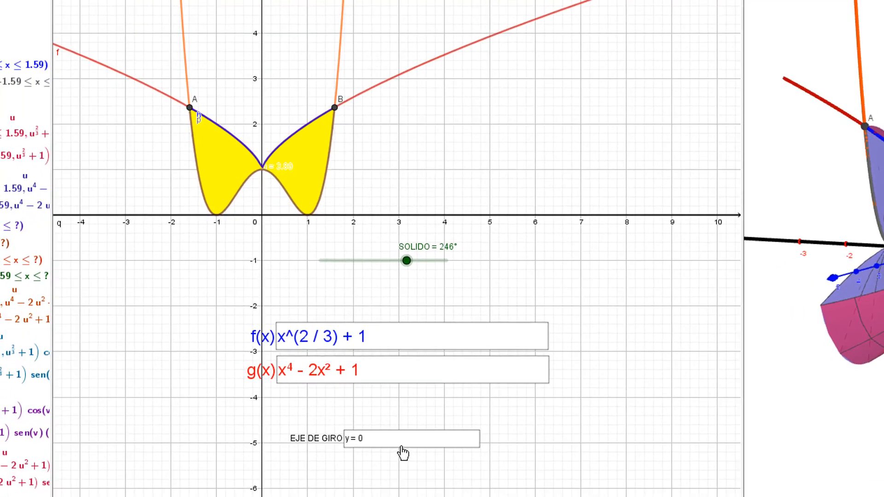
drag(403, 453, 368, 422)
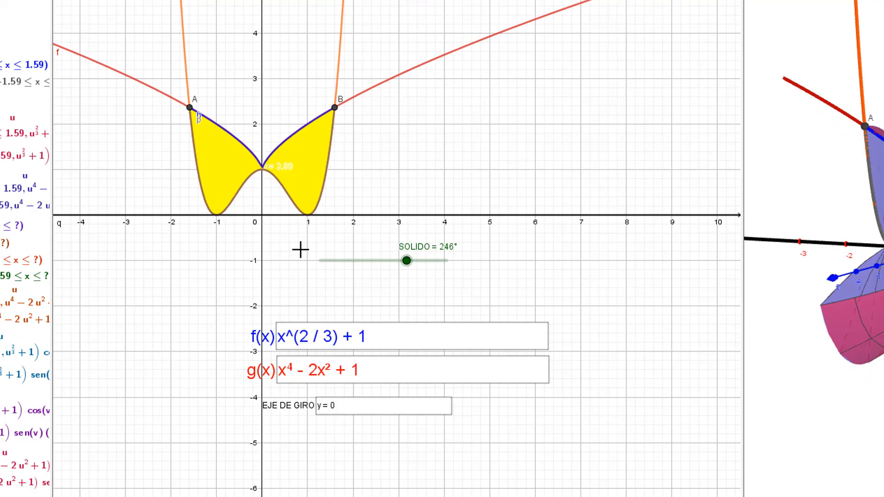
Change the rotation axis to x = 0 through the EJE DE GIRO input box and set the SOLIDO angle to 262°
click(332, 413)
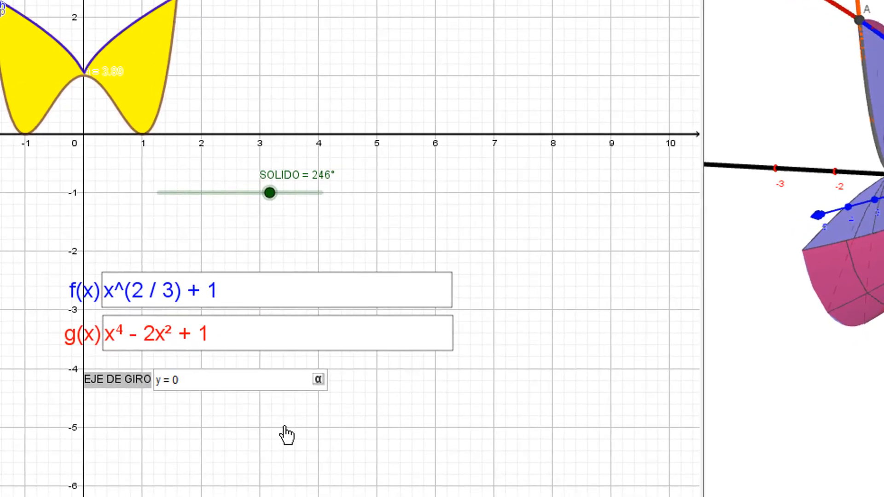
key(BackSpace)
text(X)
key(BackSpace)
text(x)
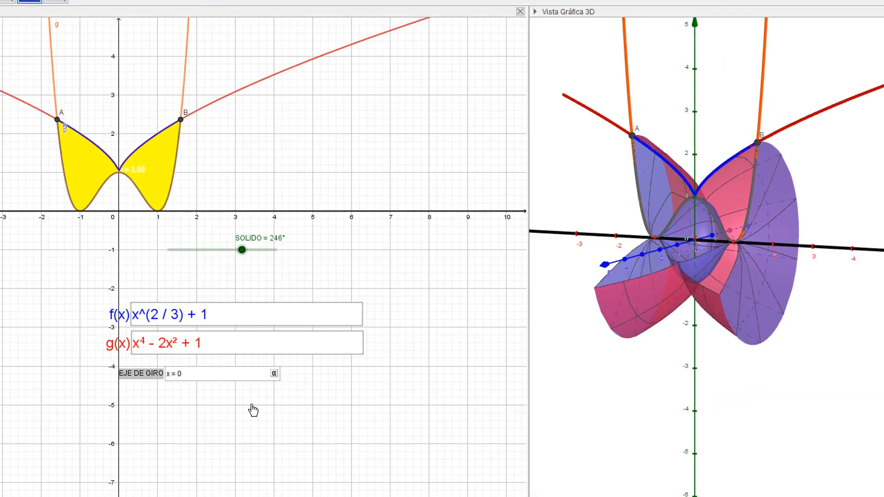
key(Return)
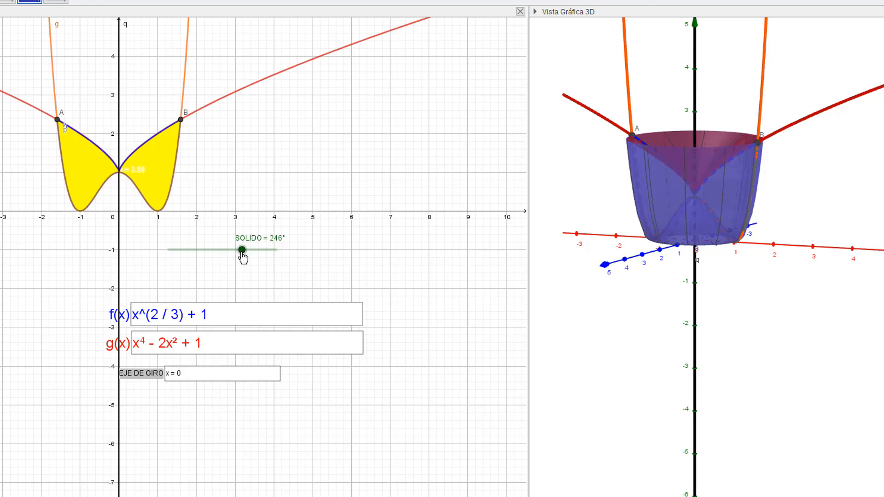
mouse_move(239, 250)
mouse_down()
mouse_move(174, 257)
mouse_move(205, 251)
mouse_move(248, 259)
mouse_up()
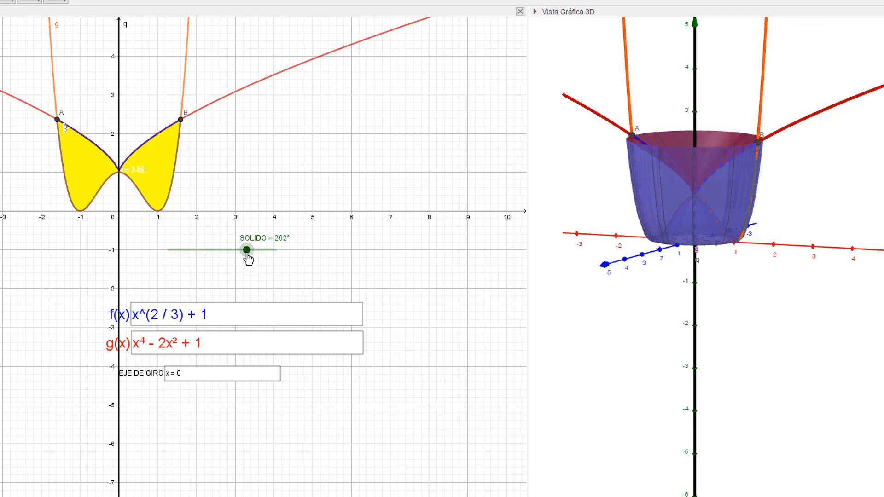